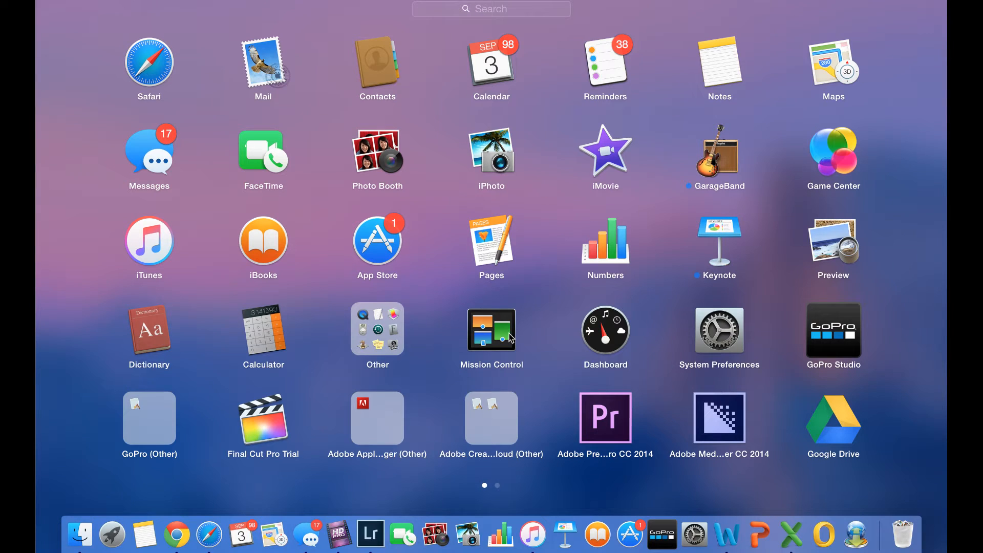
# Open iMovie and create a No Theme movie named "RMB 9.3.15" in the 4-26-15 event
pyautogui.click(604, 181)
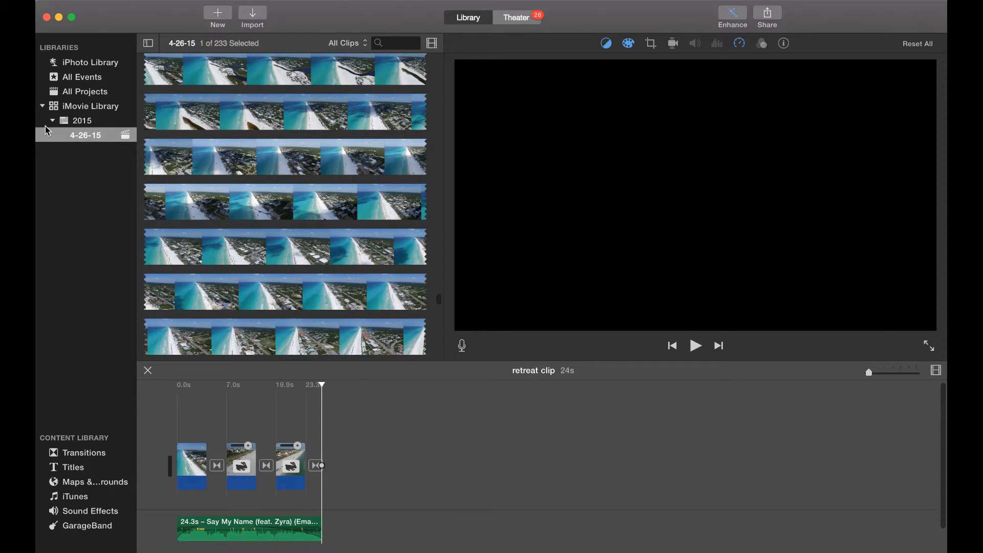
pyautogui.click(220, 18)
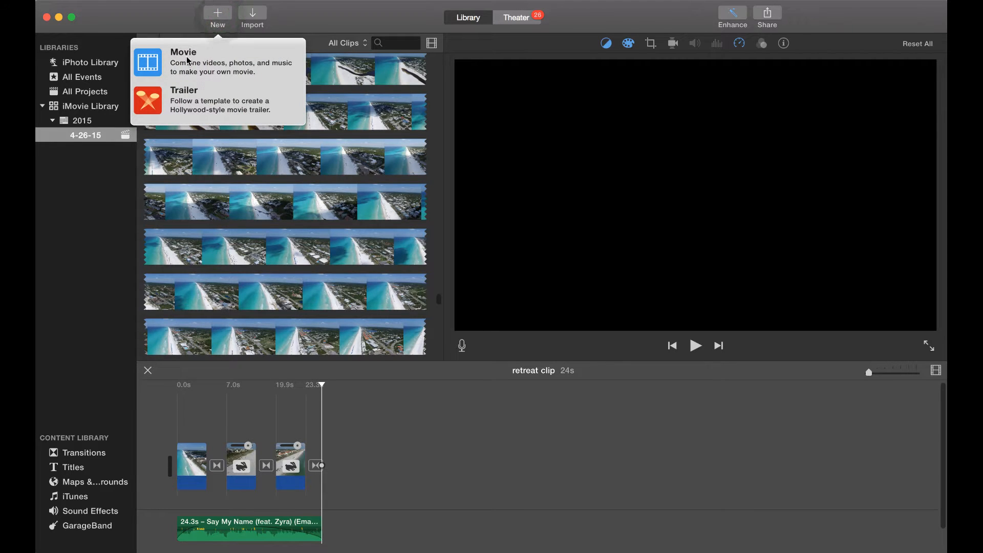
pyautogui.click(187, 61)
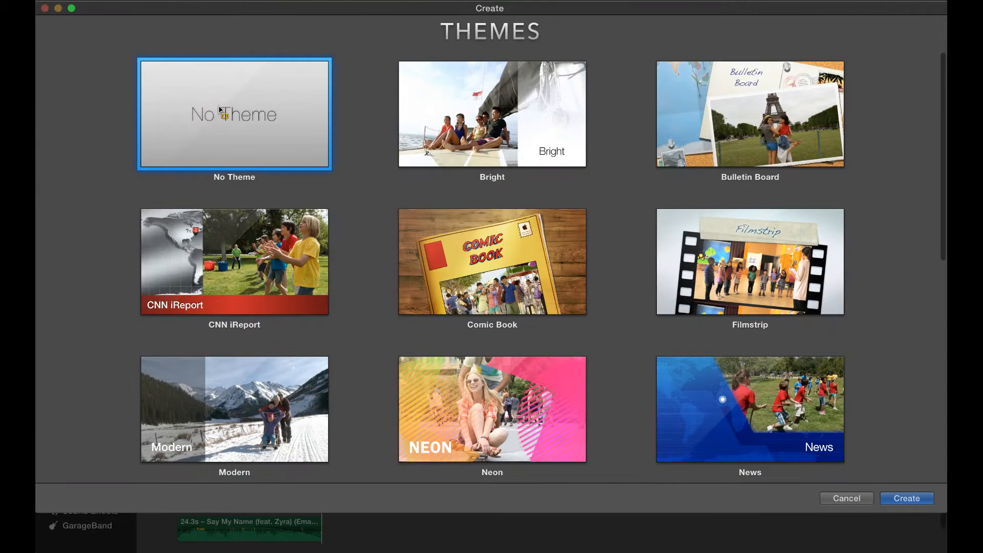
pyautogui.doubleClick(236, 140)
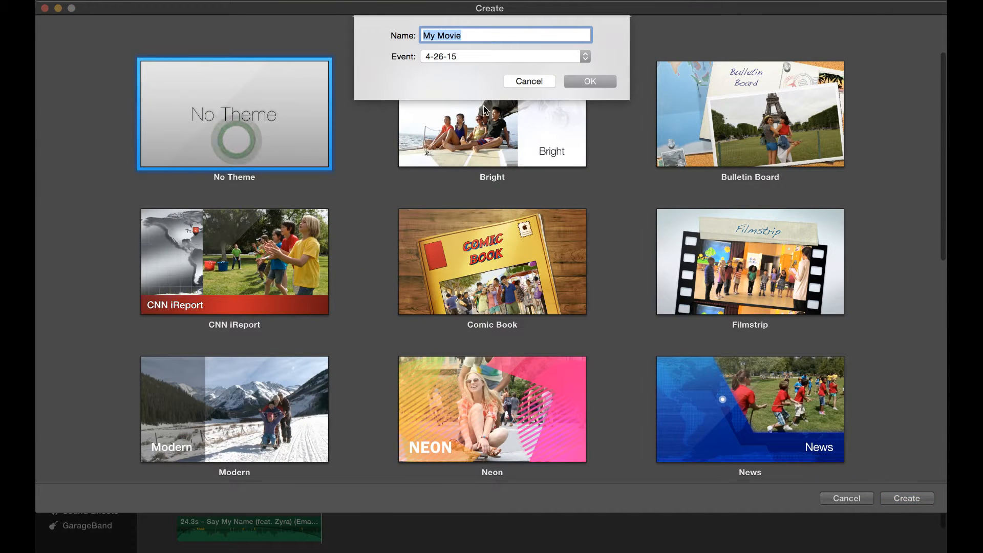
pyautogui.write('RMB 9.')
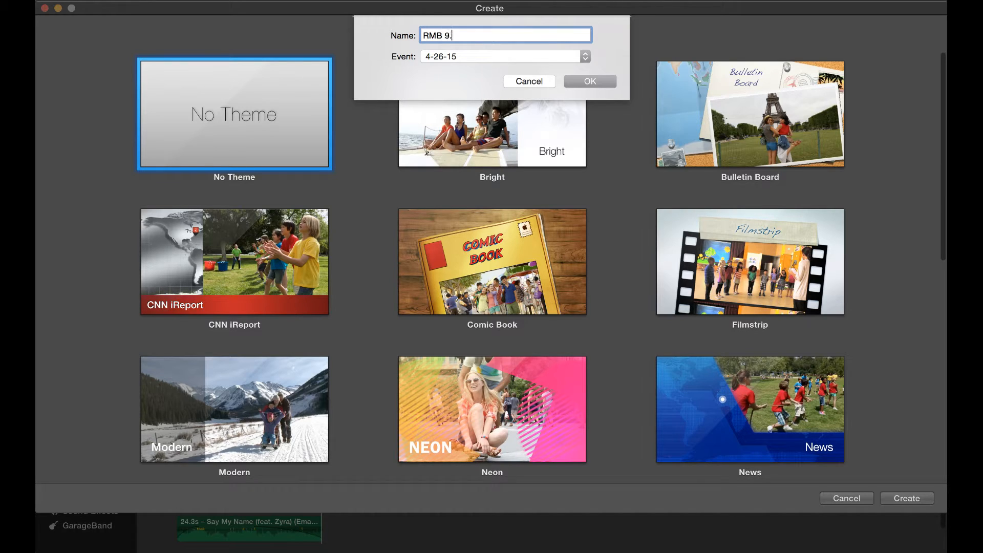
pyautogui.write('3.15')
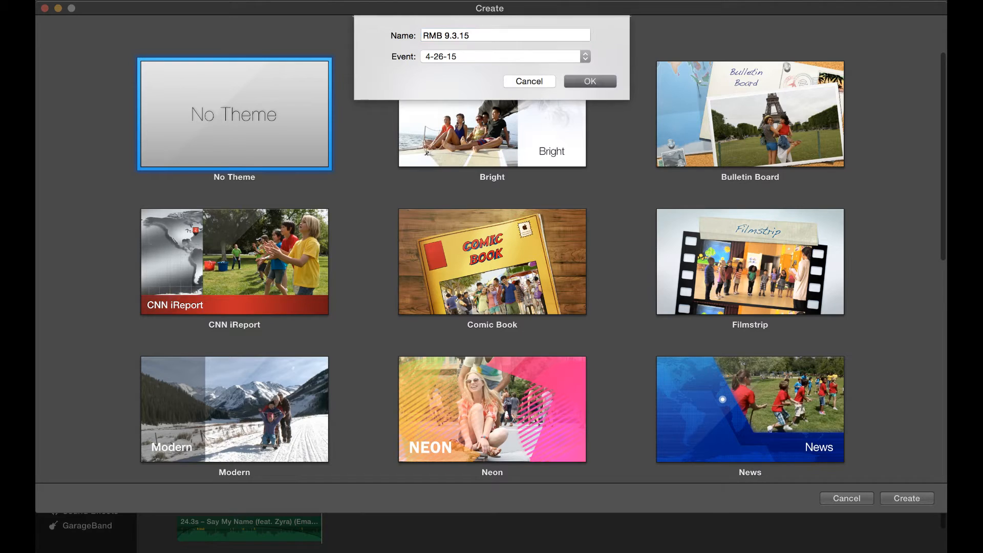
pyautogui.press('Return')
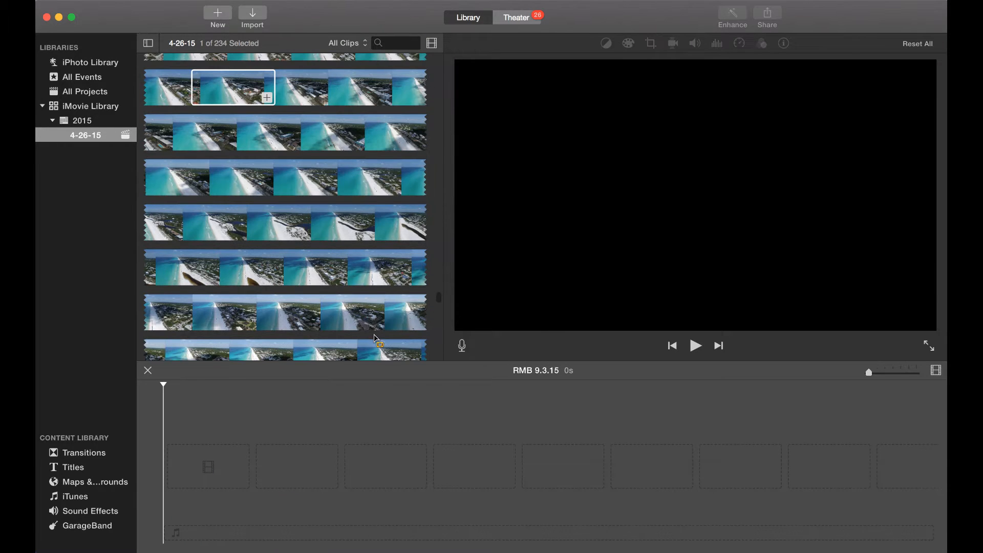
# Switch to Finder and arrange the 100MEDIA window so that the empty movie timeline stays visible beneath it
pyautogui.moveTo(297, 536)
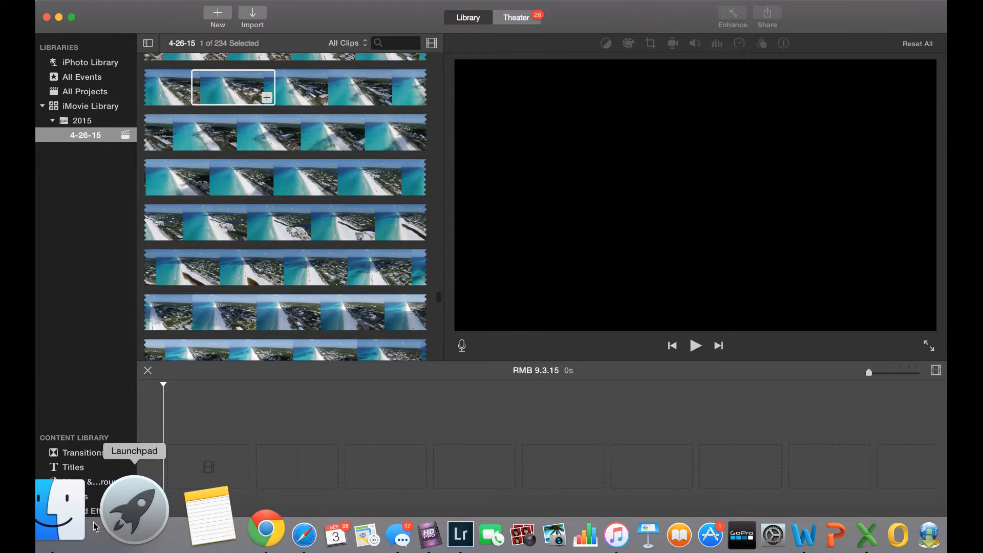
pyautogui.click(71, 518)
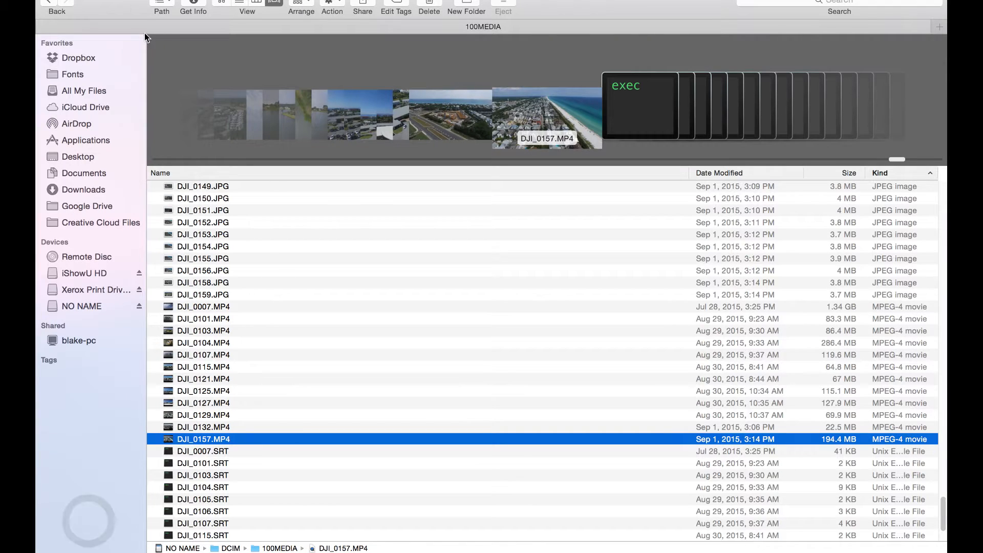
pyautogui.moveTo(86, 0)
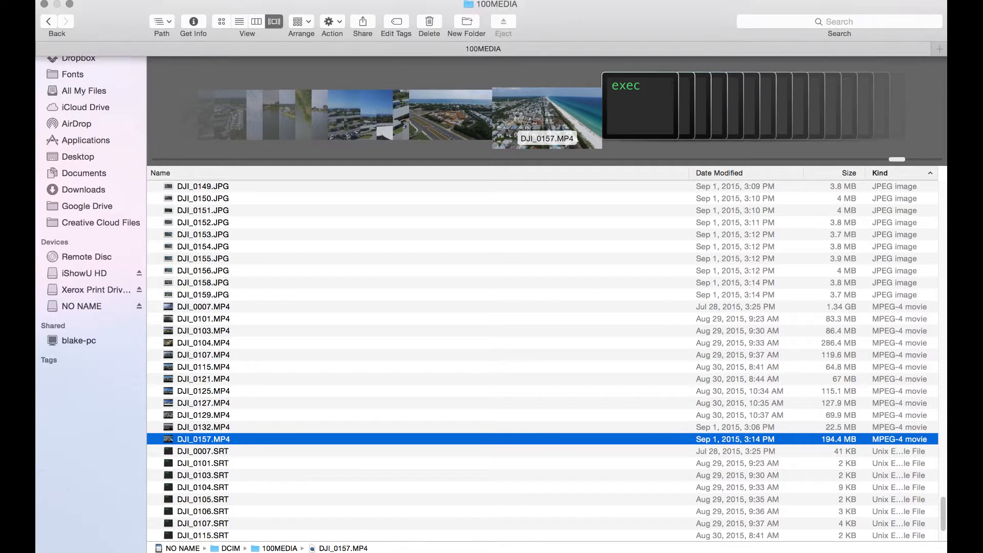
pyautogui.click(69, 7)
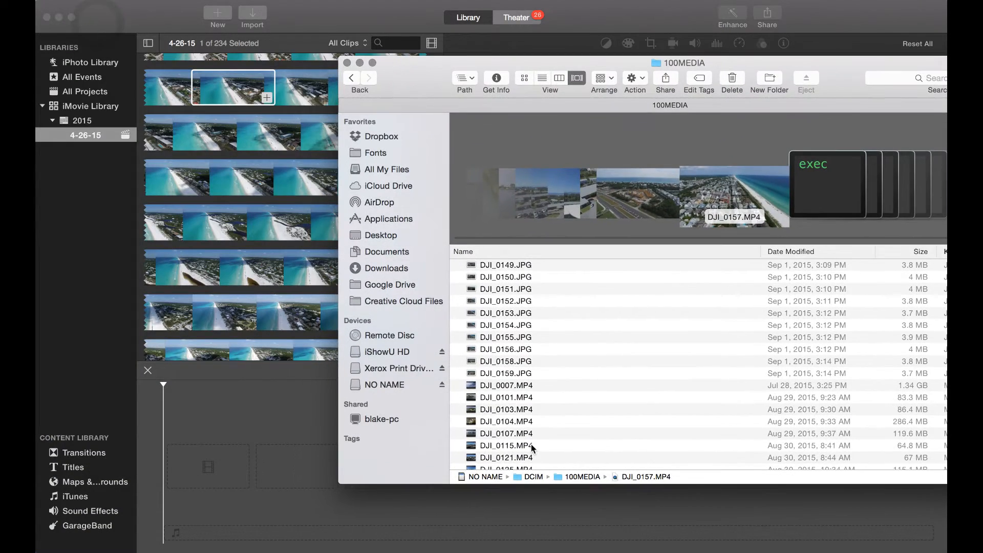
pyautogui.scroll(20, 534, 442)
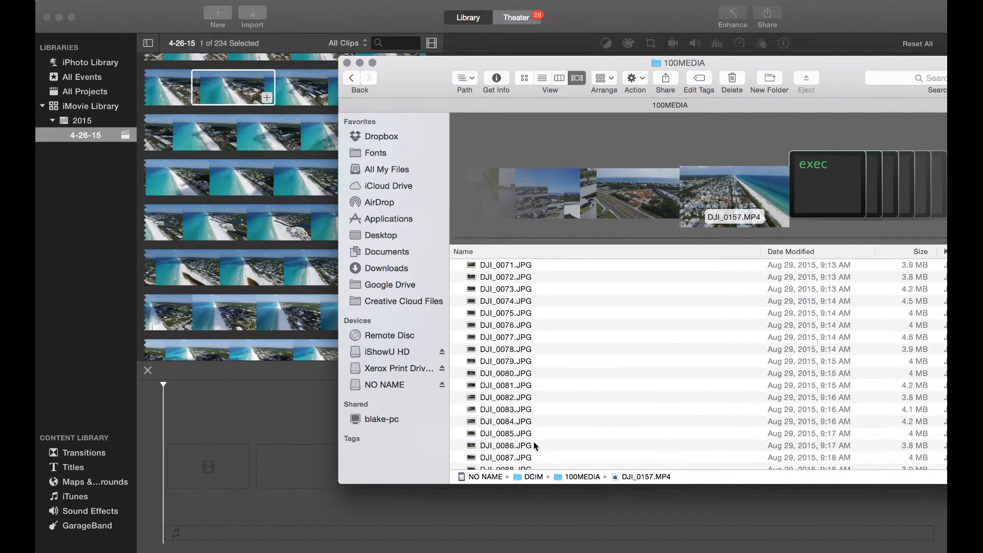
pyautogui.scroll(2, 533, 441)
pyautogui.scroll(-20, 534, 441)
pyautogui.scroll(18, 534, 442)
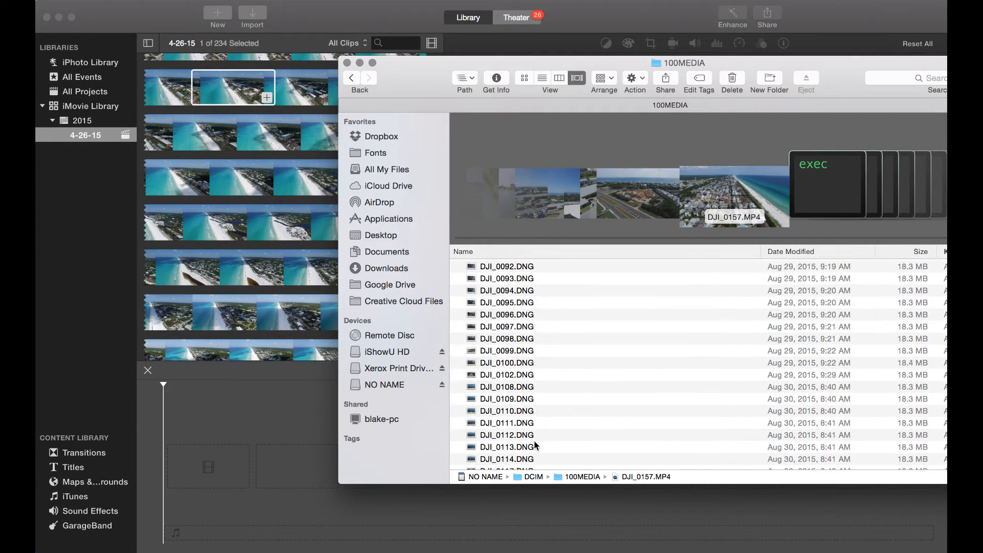
pyautogui.scroll(3, 535, 438)
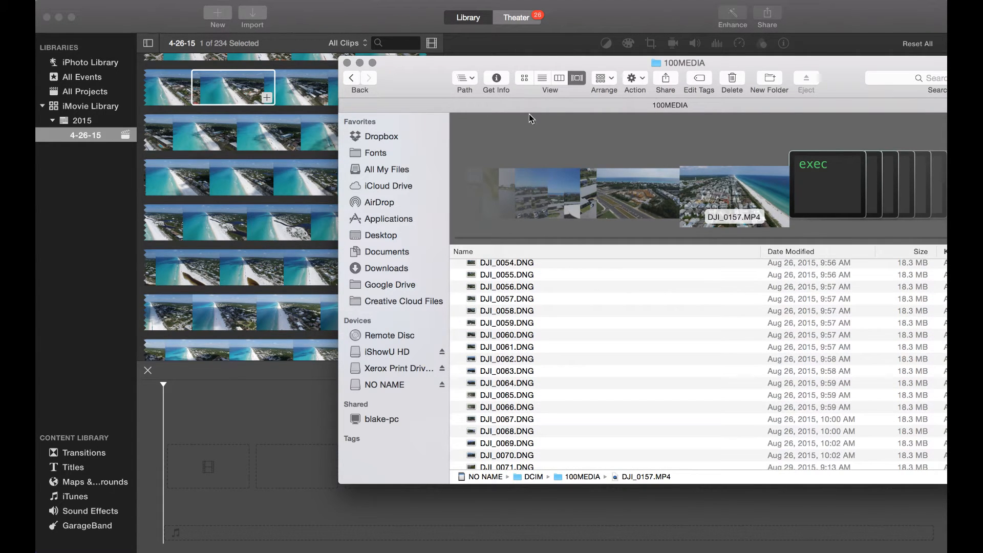
pyautogui.moveTo(563, 67); pyautogui.dragTo(428, 50)
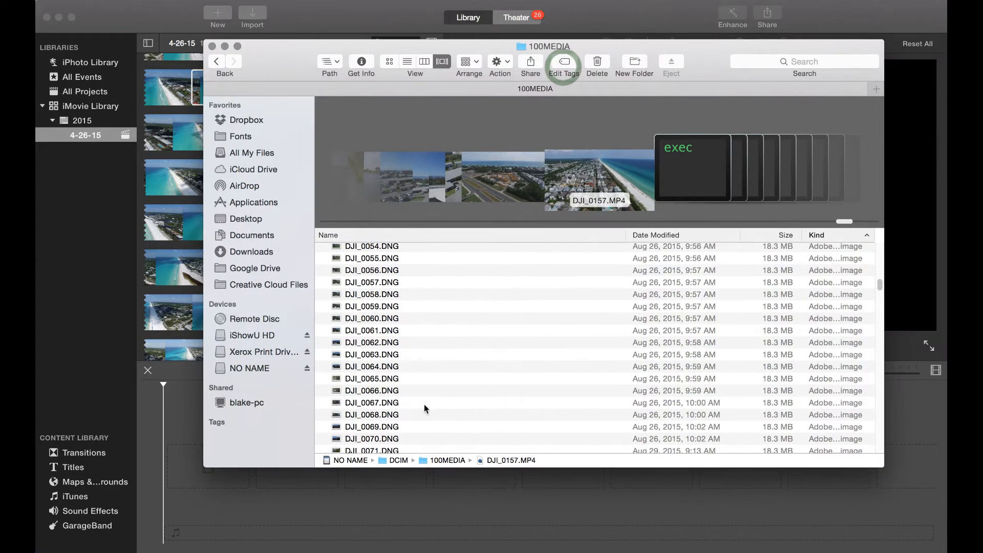
# Add DJI_0157.MP4 from the 100MEDIA folder to the RMB 9.3.15 timeline and close the Finder window
pyautogui.scroll(7, 441, 397)
pyautogui.scroll(-7, 471, 368)
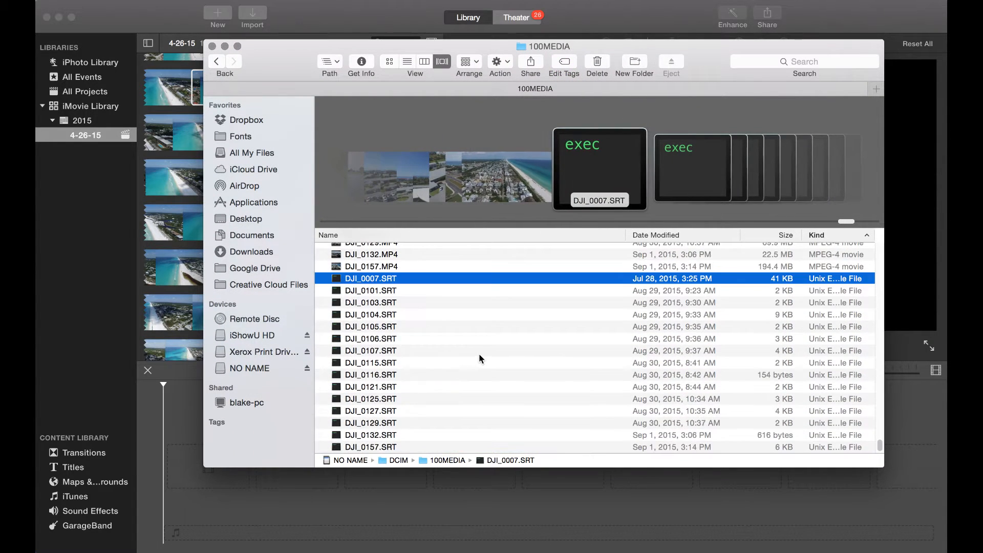
pyautogui.scroll(1, 478, 354)
pyautogui.scroll(-1, 480, 355)
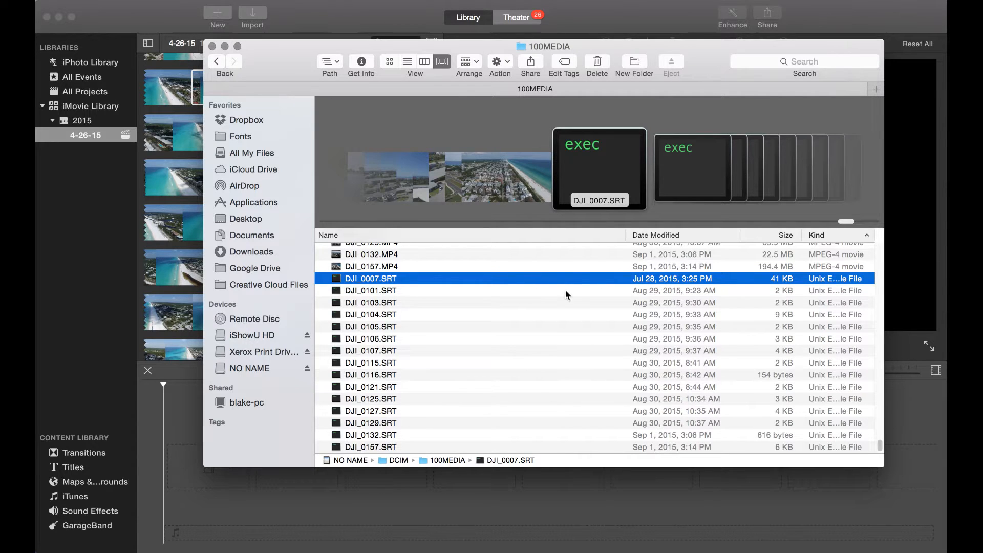
pyautogui.click(567, 268)
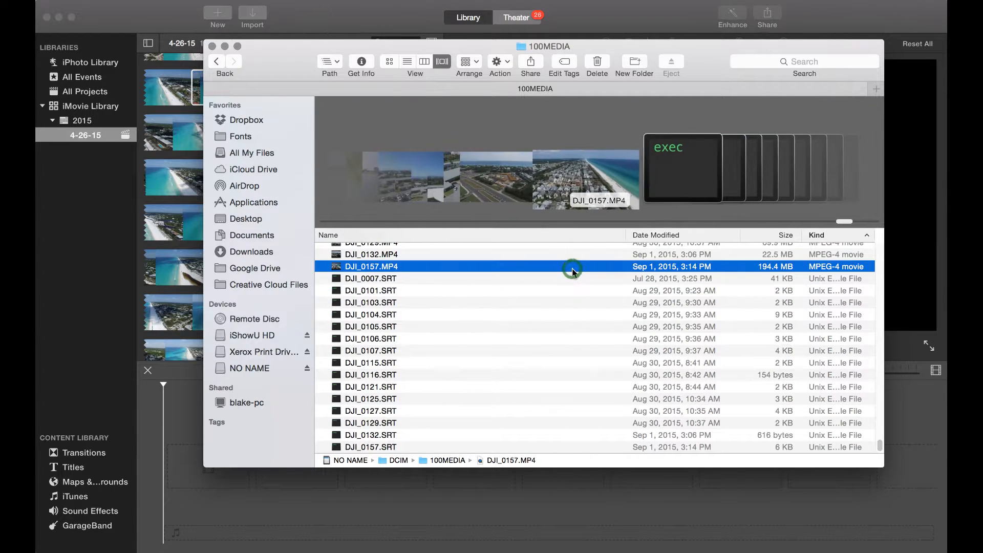
pyautogui.moveTo(567, 268); pyautogui.dragTo(319, 511)
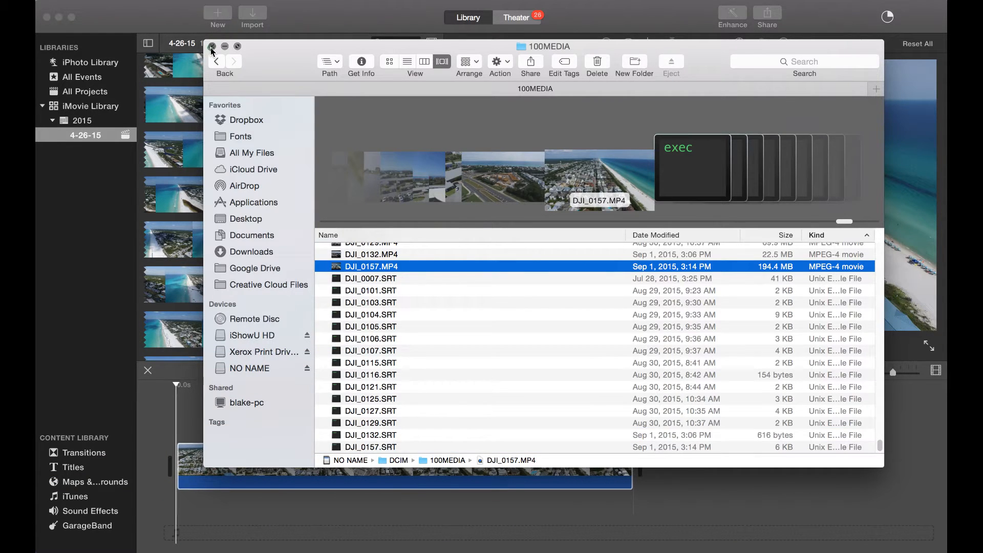
pyautogui.click(211, 47)
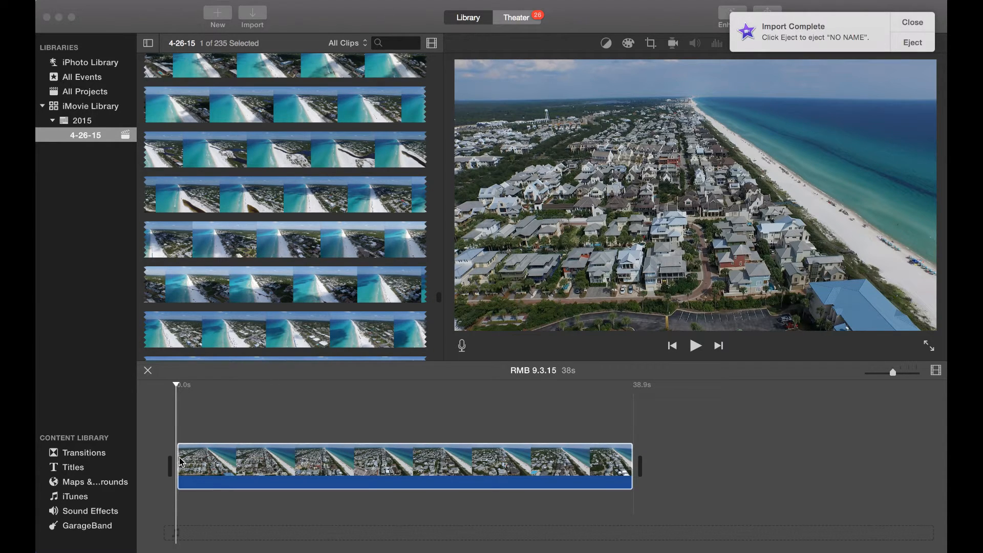
# Try trimming the start of the timeline clip to shorten it to 38.2 s, and restore its full length
pyautogui.click(197, 444)
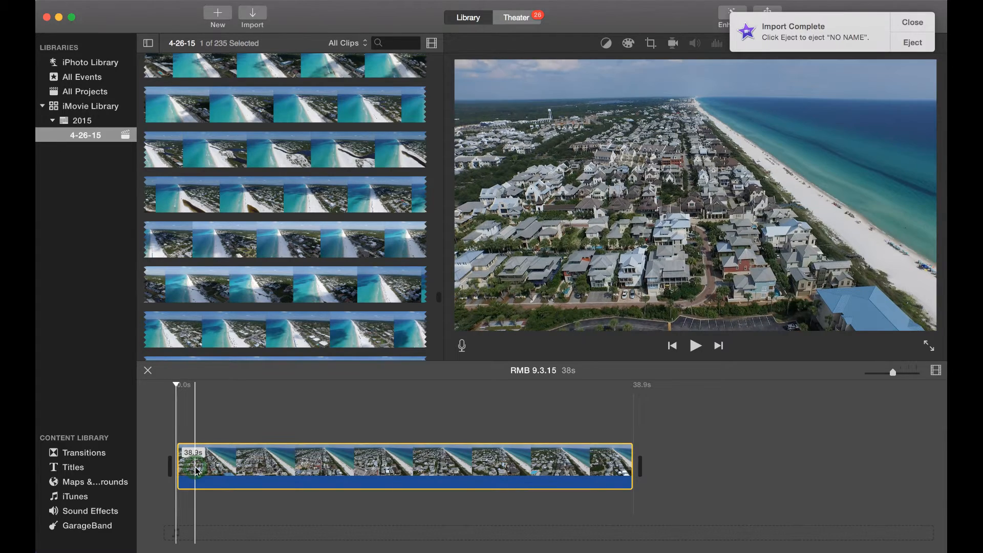
pyautogui.moveTo(180, 465); pyautogui.dragTo(189, 469)
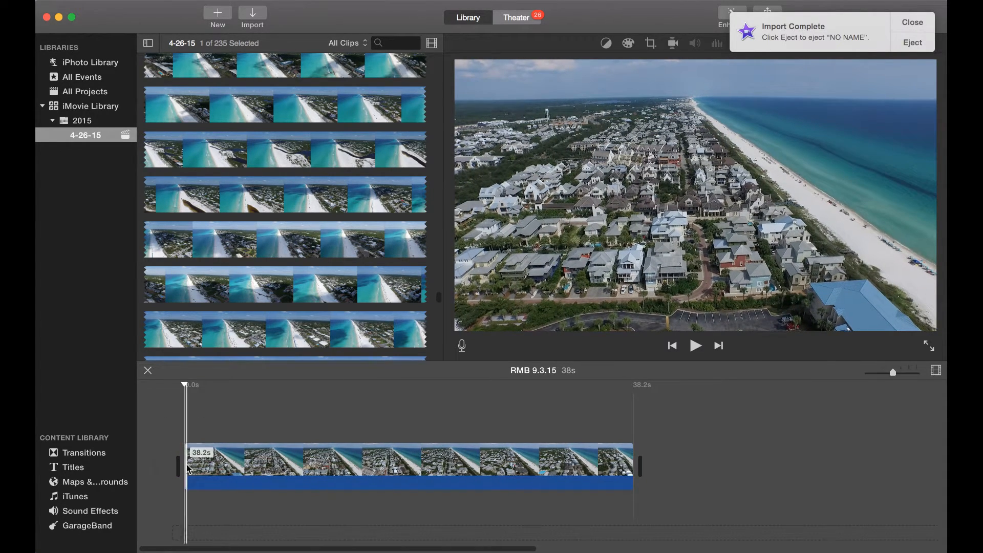
pyautogui.click(190, 385)
pyautogui.moveTo(191, 385); pyautogui.dragTo(218, 387)
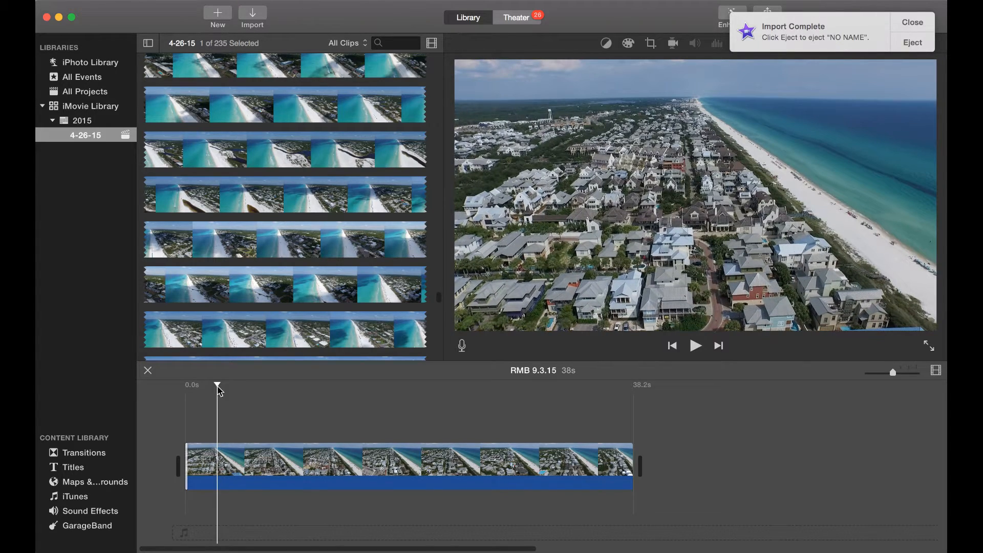
pyautogui.moveTo(185, 459)
pyautogui.mouseDown()
pyautogui.moveTo(216, 458)
pyautogui.moveTo(178, 458)
pyautogui.mouseUp()
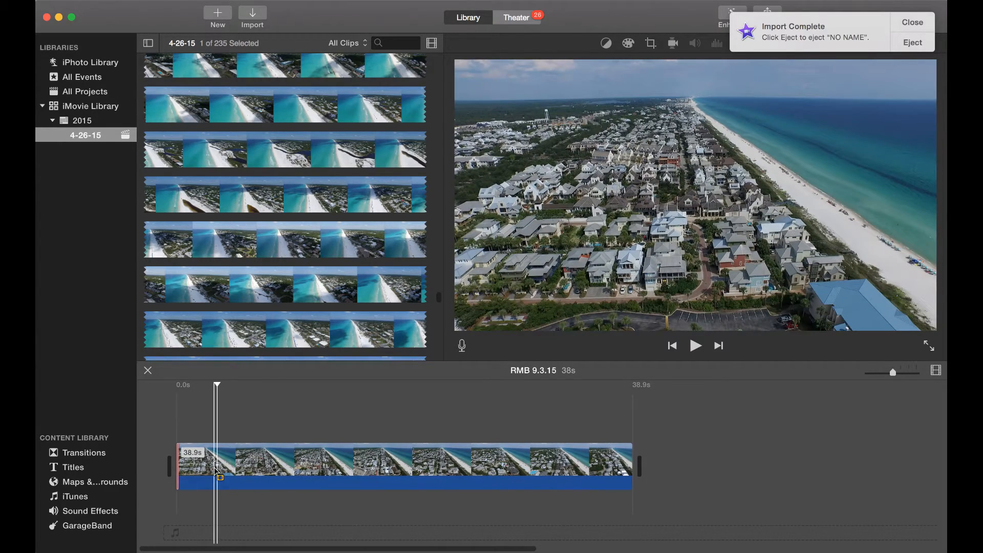
# Split the clip at about 3.5 s and delete the short opening segment
pyautogui.click(218, 466)
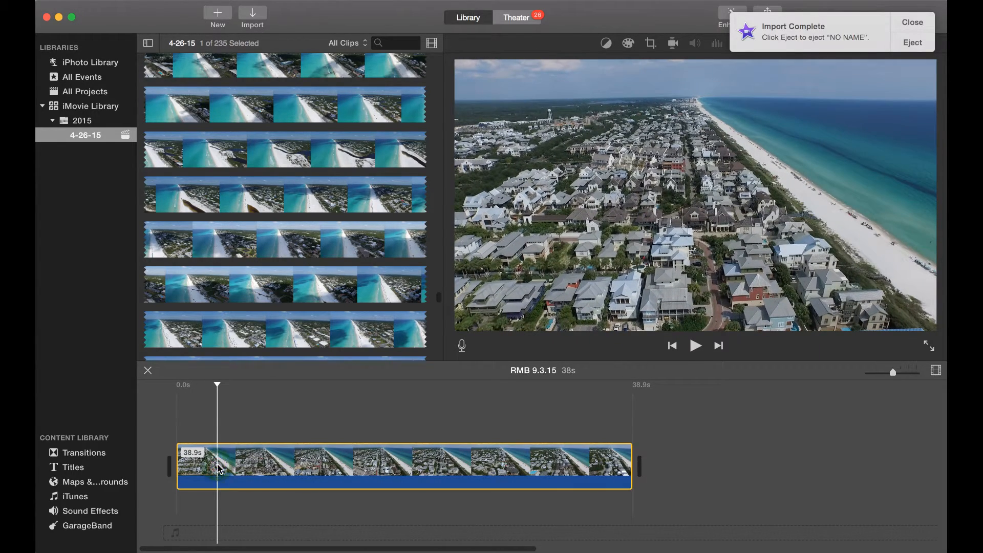
pyautogui.press('super+b')
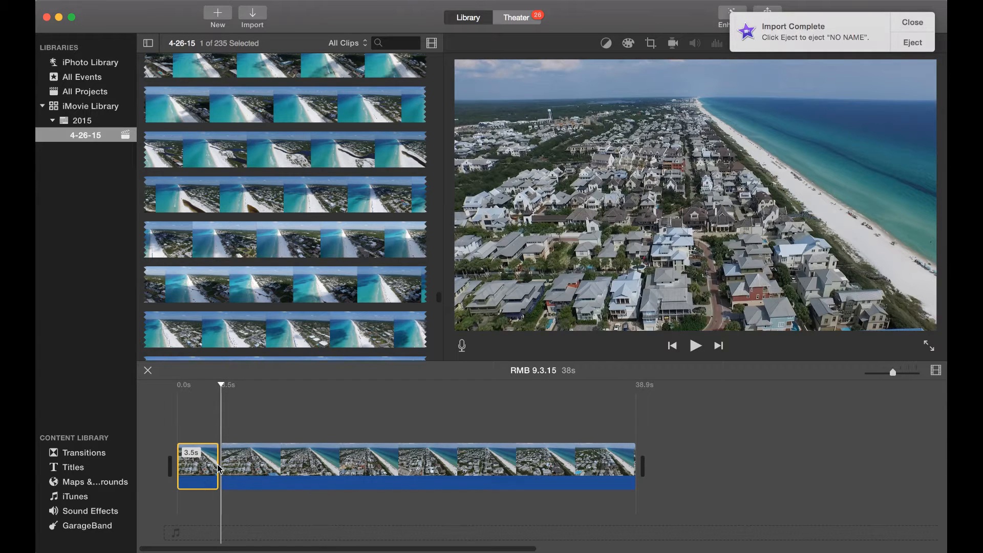
pyautogui.click(198, 464)
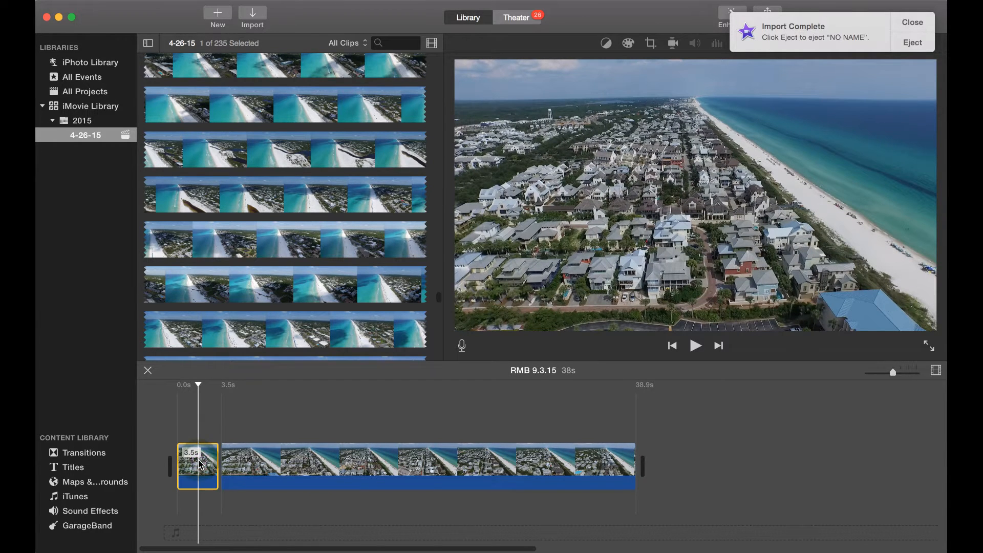
pyautogui.press('Delete')
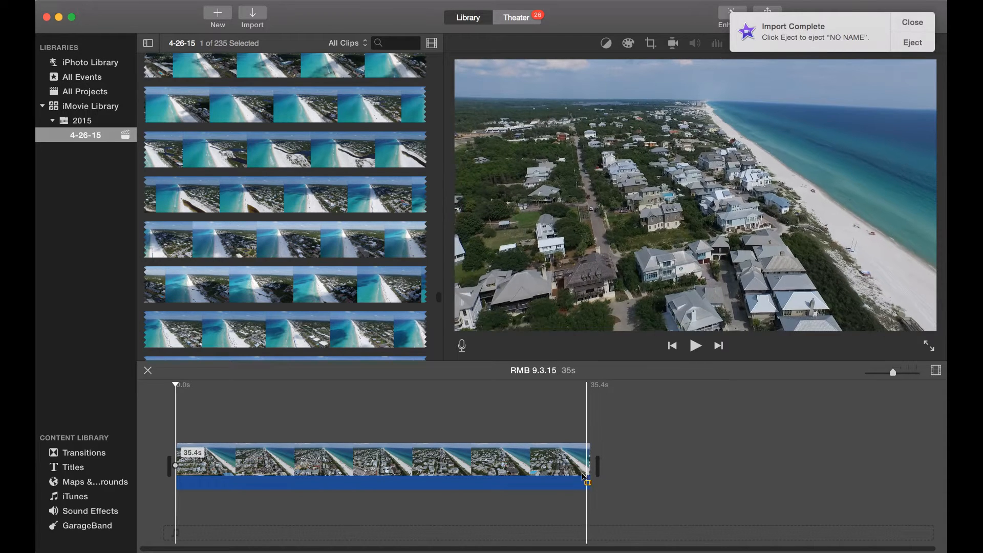
# Add a Line Lower Third title over the later part of the timeline clip
pyautogui.click(493, 467)
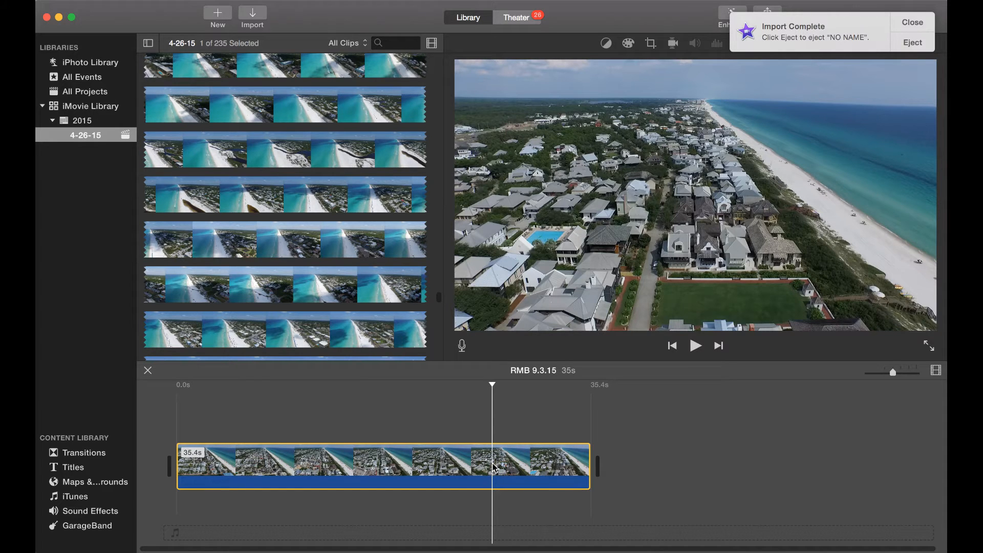
pyautogui.click(80, 469)
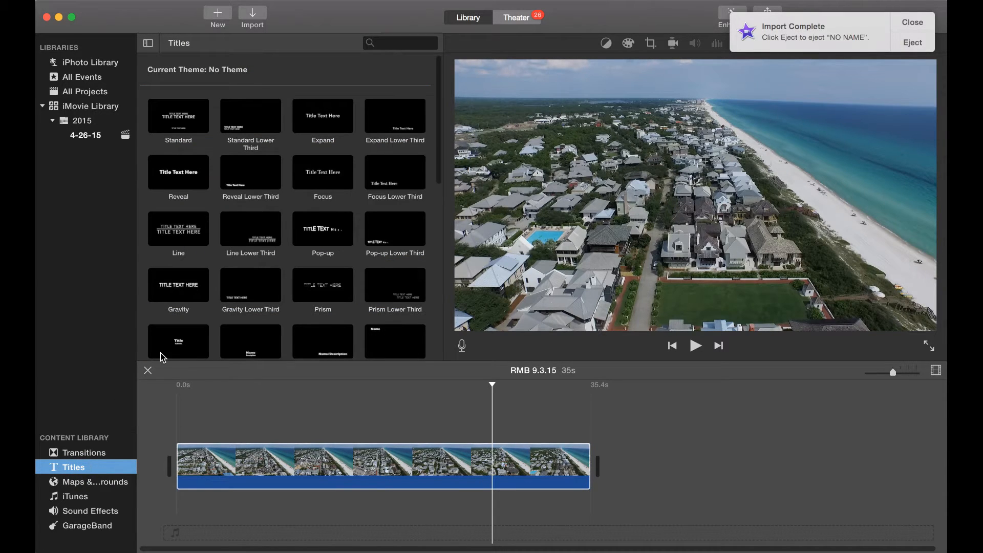
pyautogui.click(251, 241)
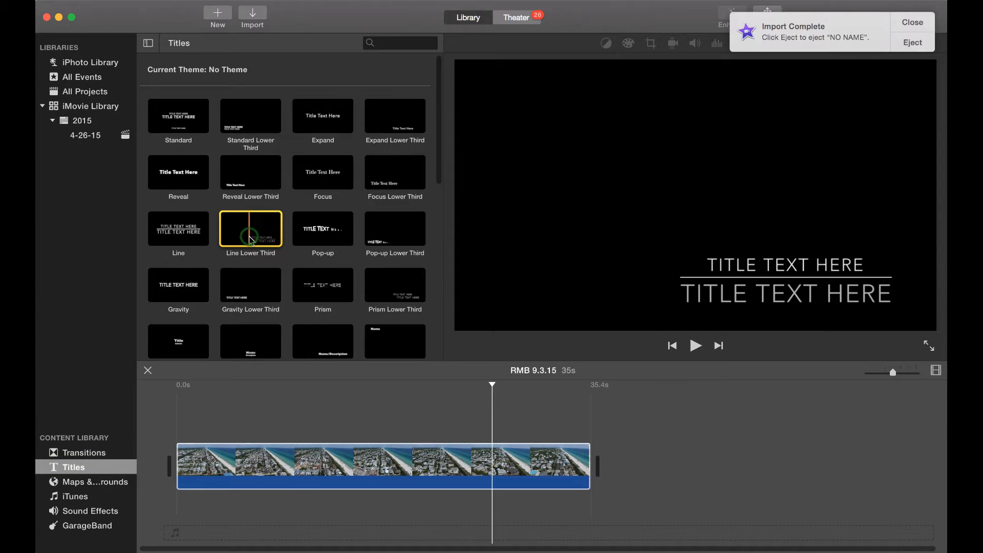
pyautogui.doubleClick(251, 239)
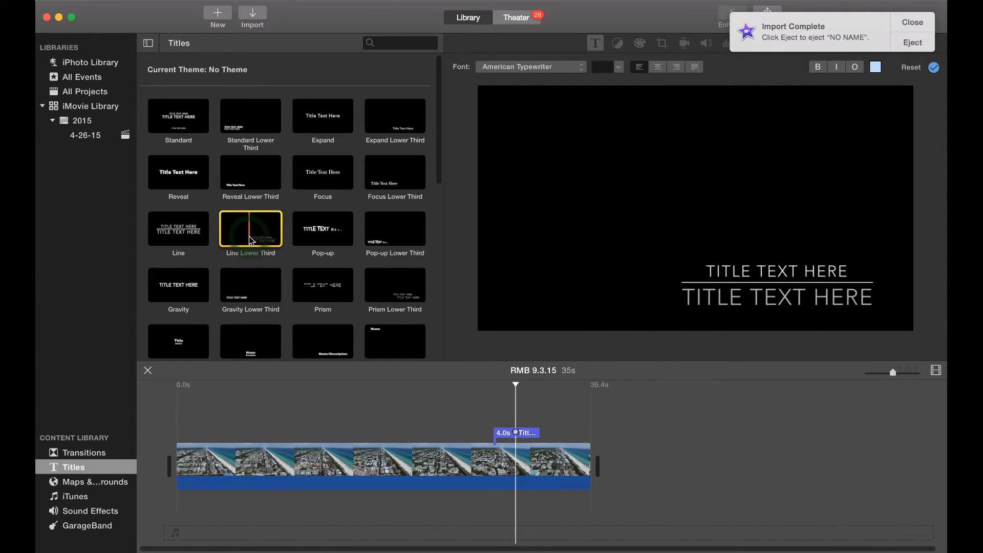
# Move the Line Lower Third title near the beginning of the clip
pyautogui.click(504, 436)
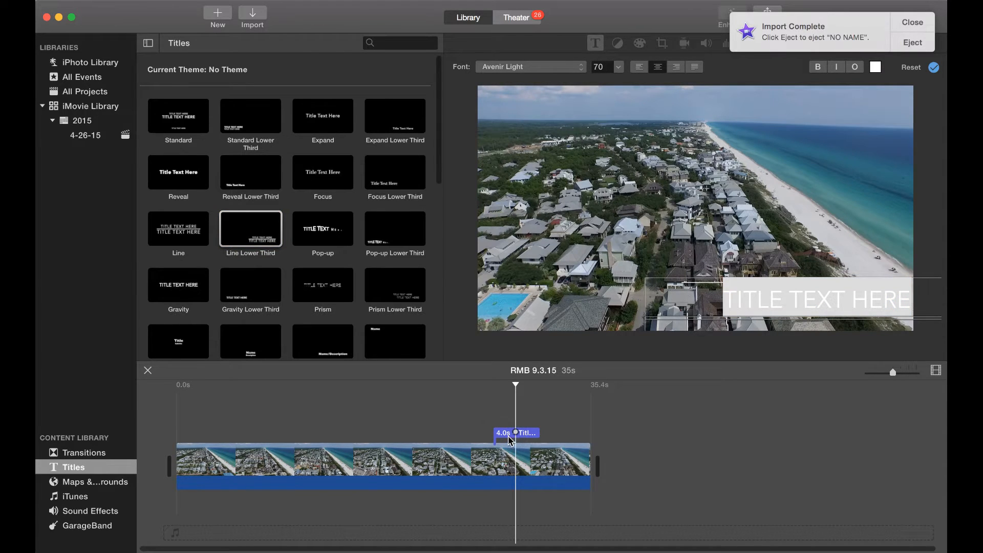
pyautogui.click(510, 438)
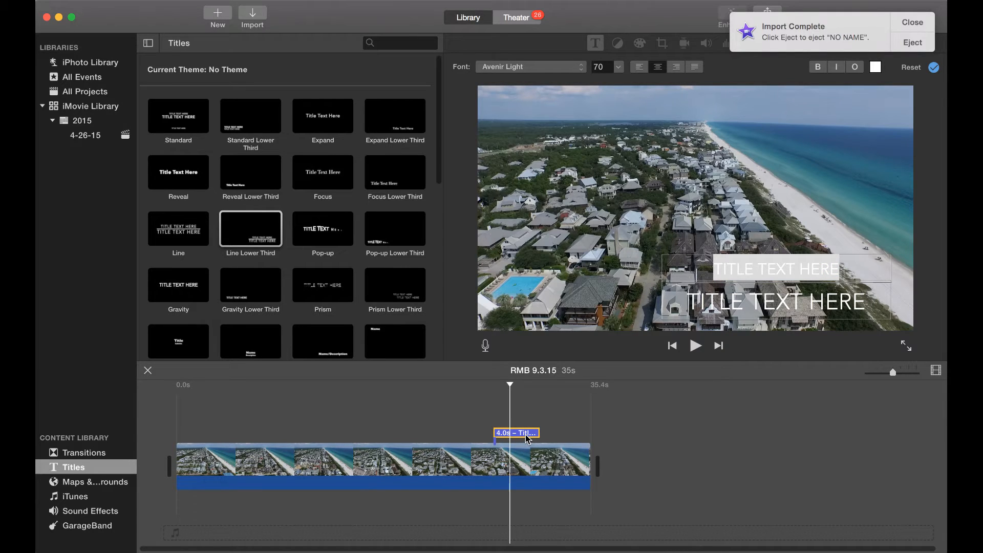
pyautogui.moveTo(527, 436); pyautogui.dragTo(230, 431)
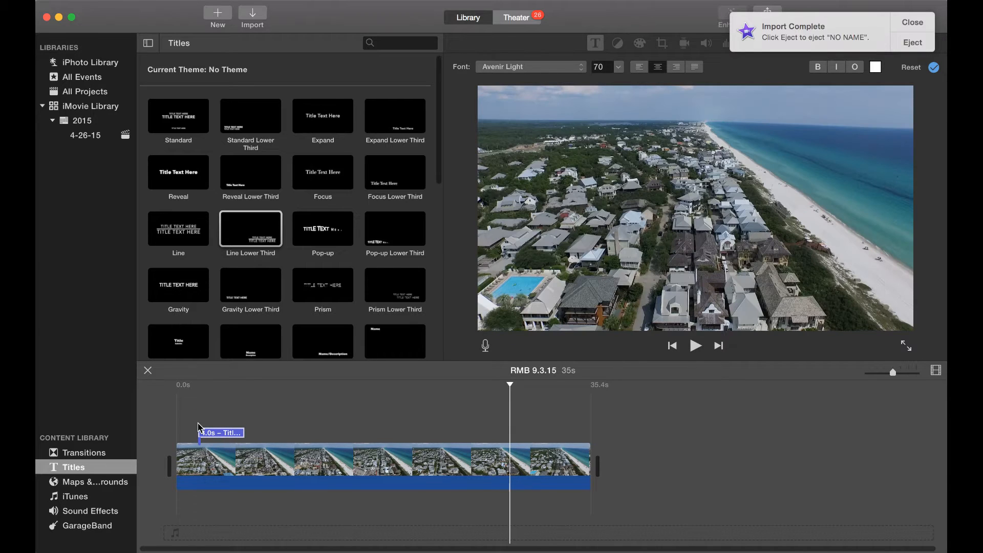
# Play the project from the start to preview the placeholder lower-third title over the footage
pyautogui.click(198, 425)
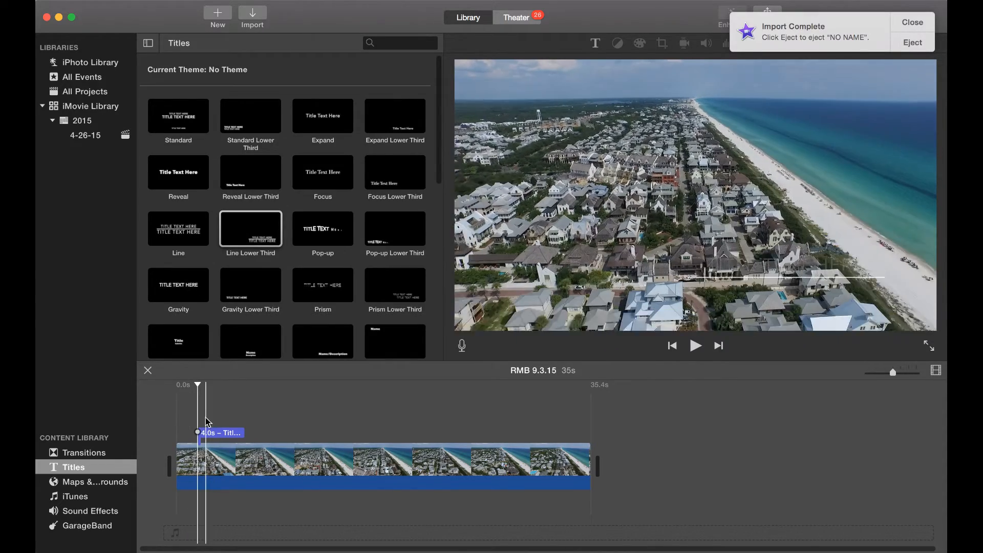
pyautogui.click(179, 424)
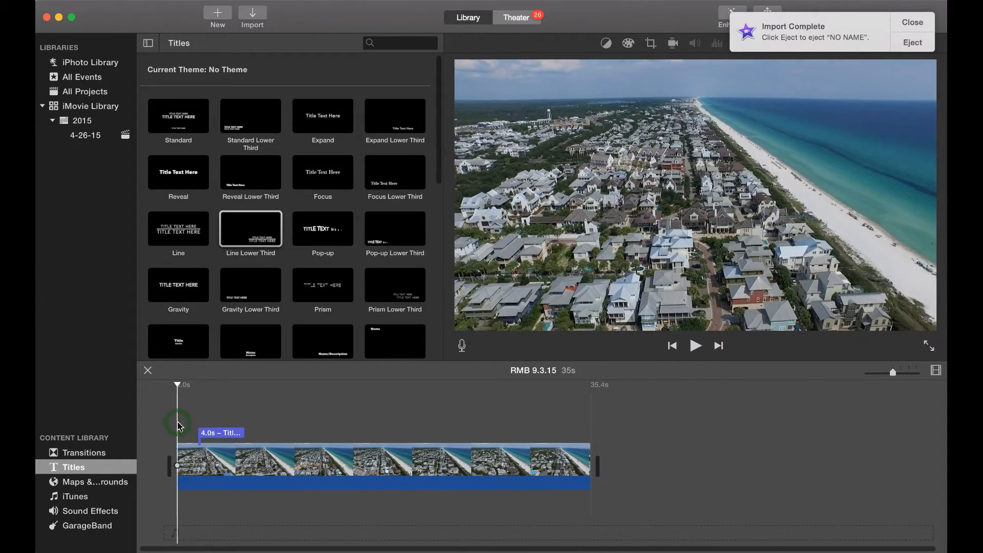
pyautogui.press('space')
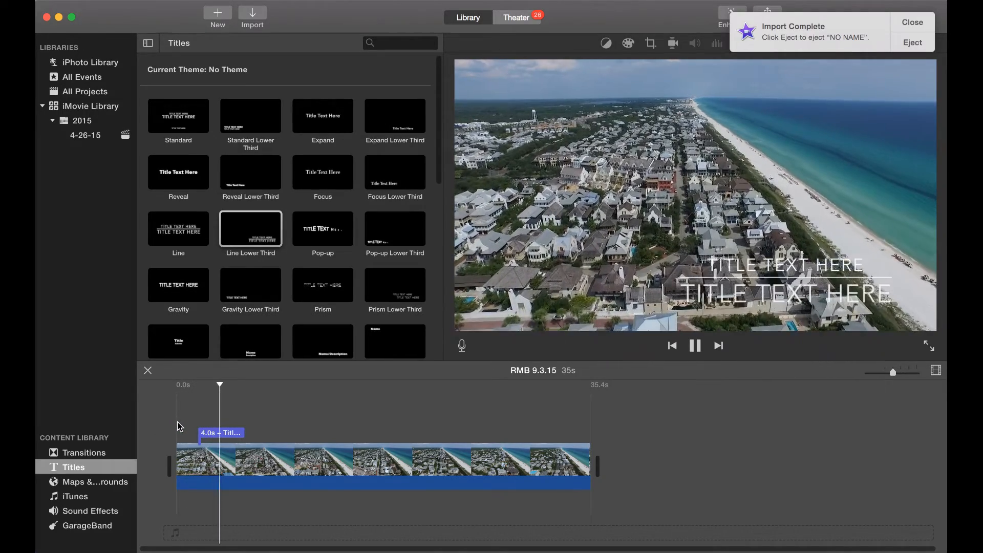
pyautogui.press('space')
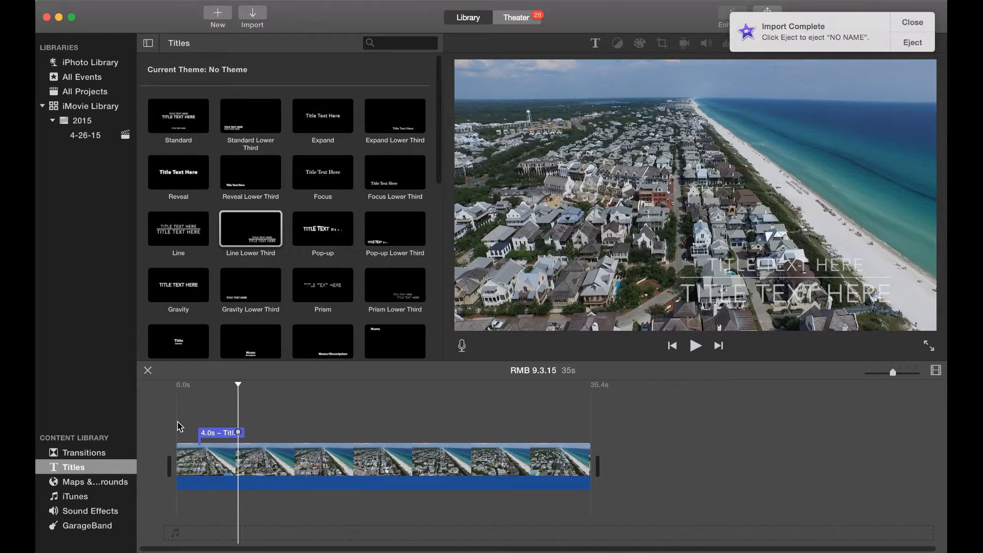
# Replace the lower-third title's first line with ROSEMARY BEACH and clear the placeholder text of its second line
pyautogui.click(223, 435)
pyautogui.doubleClick(223, 435)
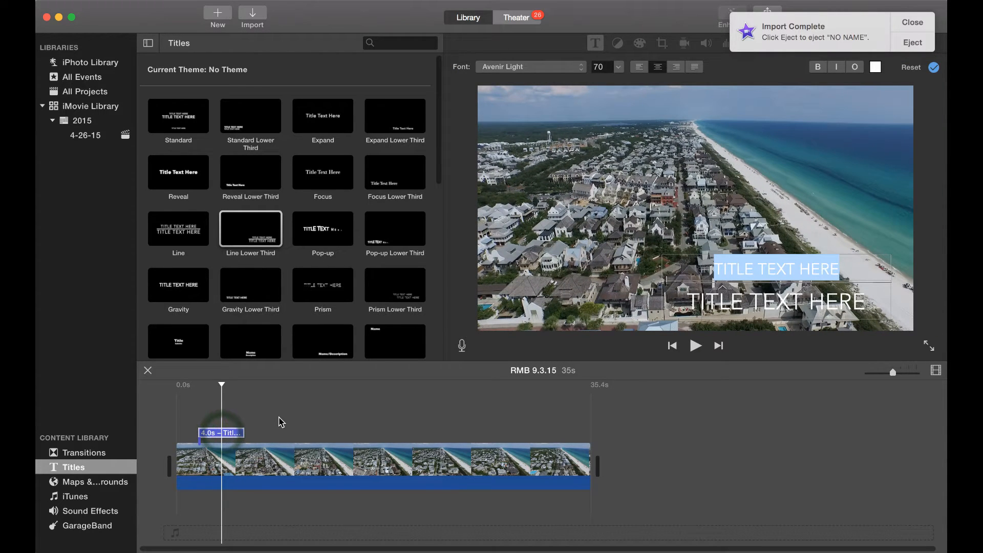
pyautogui.write('ROSE')
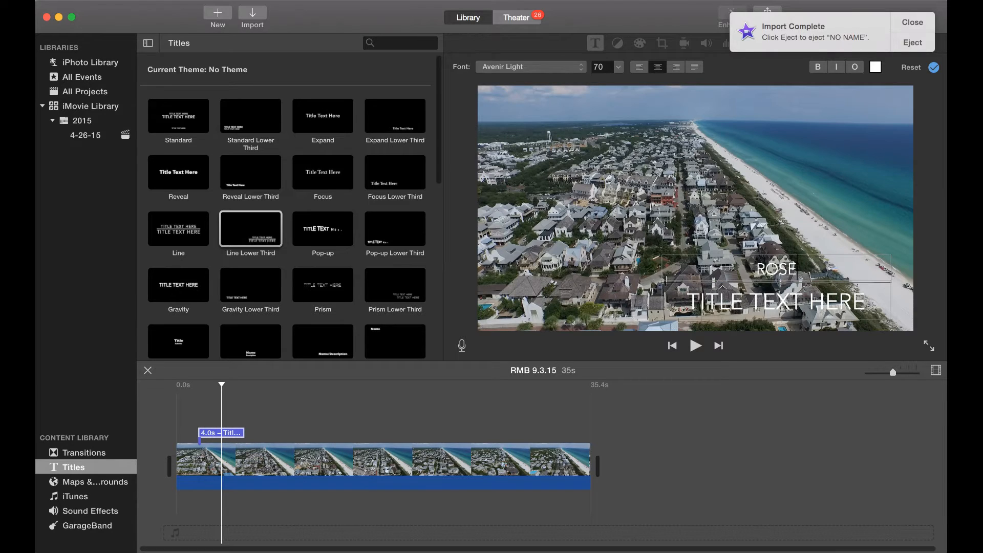
pyautogui.write('MARY BEACH')
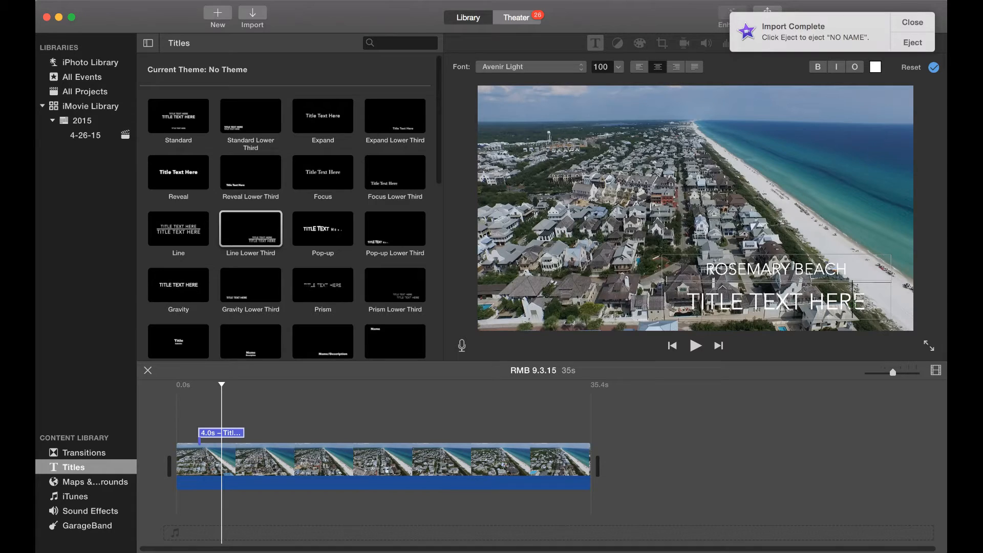
pyautogui.click(866, 302)
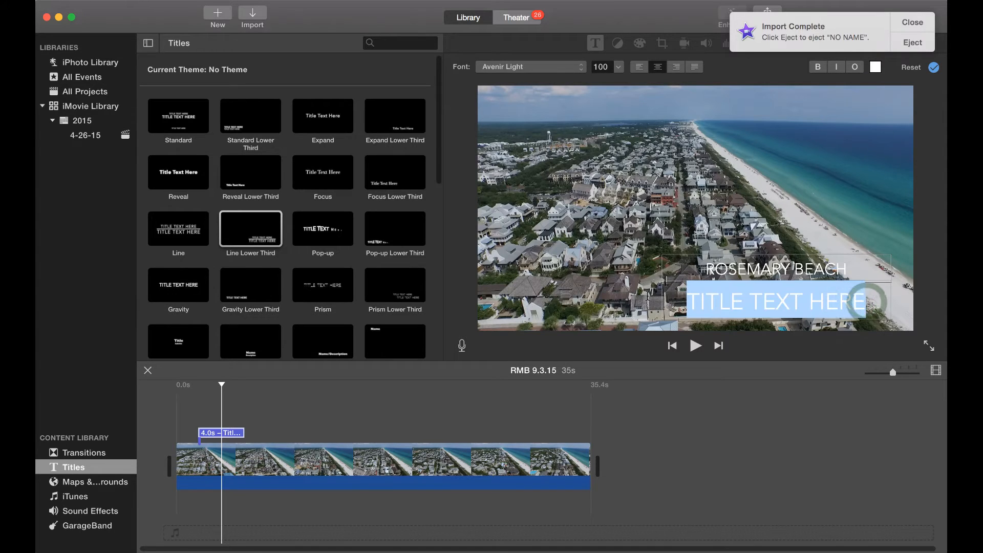
pyautogui.press('BackSpace')
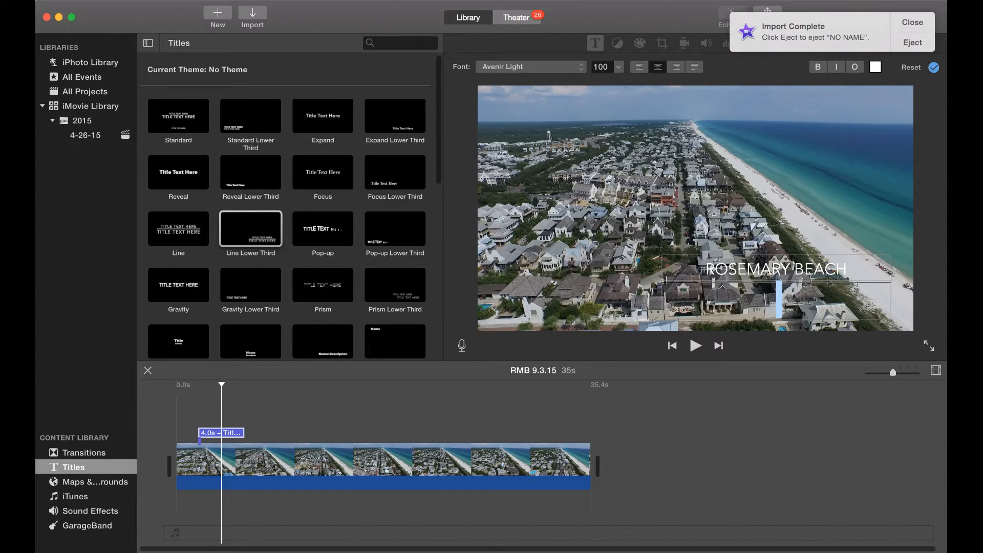
# Set the font size of the ROSEMARY BEACH title text to 58
pyautogui.moveTo(862, 274); pyautogui.dragTo(702, 267)
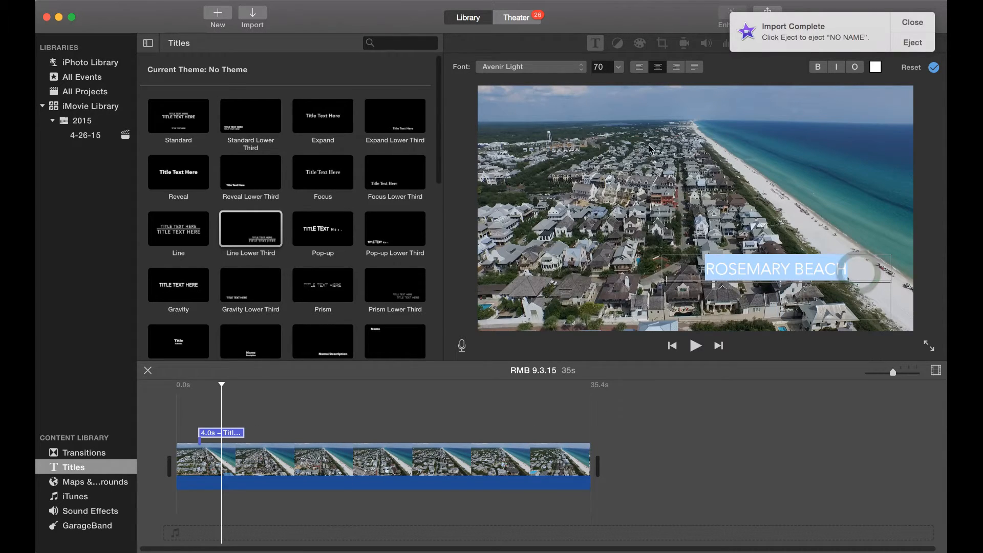
pyautogui.click(619, 66)
pyautogui.click(602, 96)
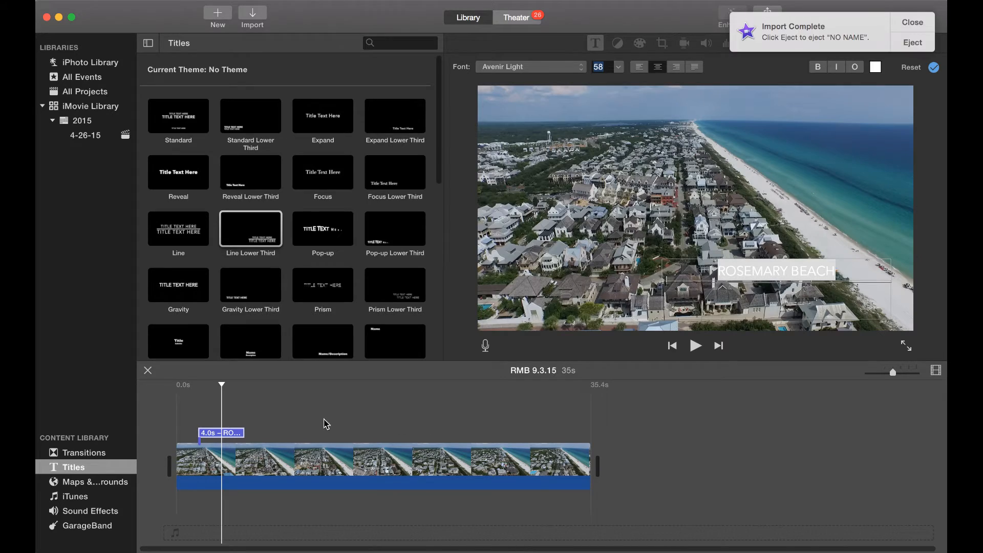
# Play the opening of the project to review the ROSEMARY BEACH title
pyautogui.click(189, 425)
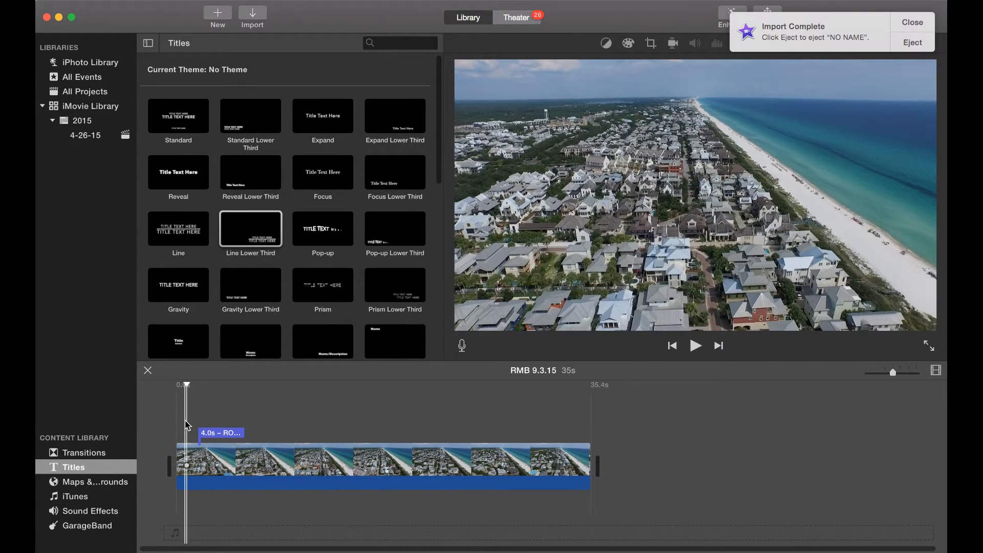
pyautogui.click(182, 424)
pyautogui.press('space')
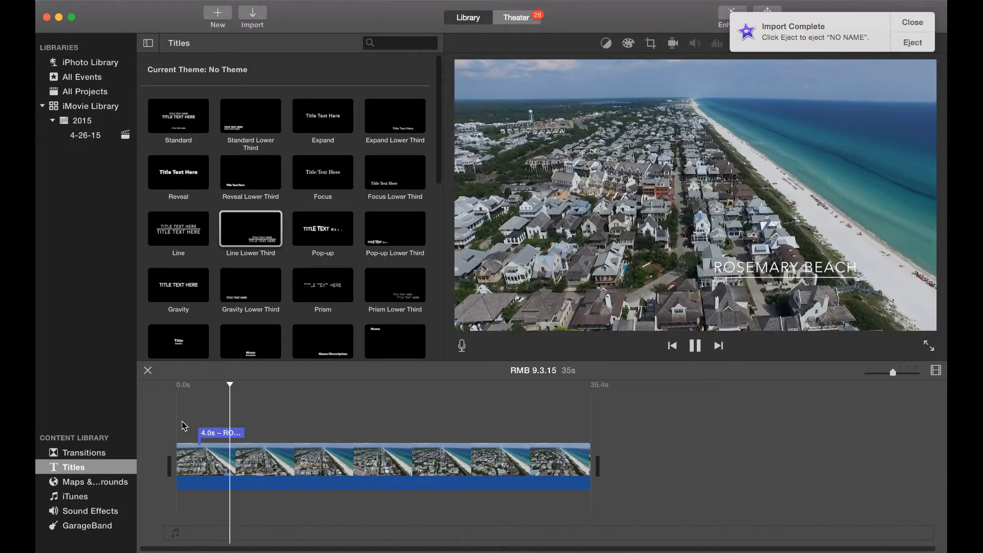
pyautogui.press('space')
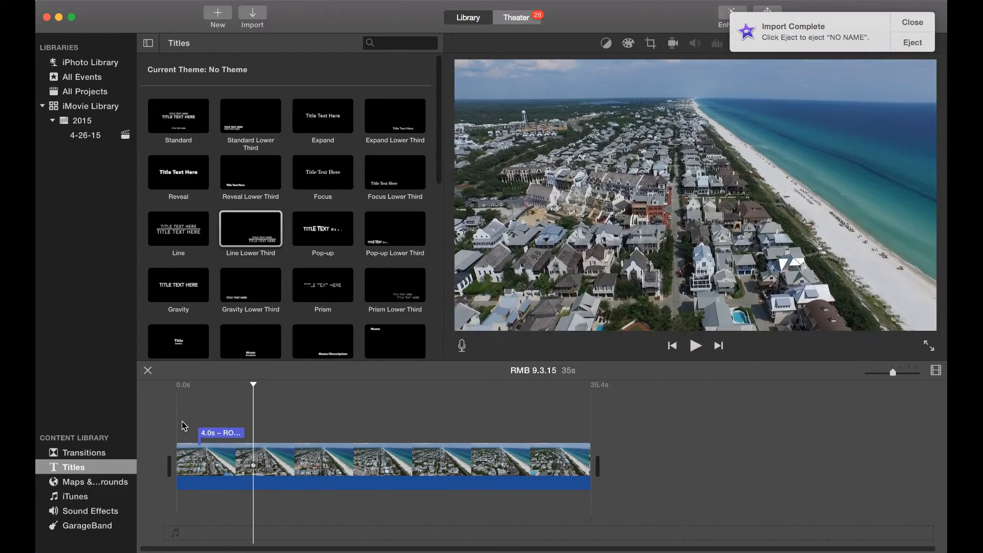
# Extend the end of the ROSEMARY BEACH title on the timeline to a duration of 4.8 s
pyautogui.click(222, 433)
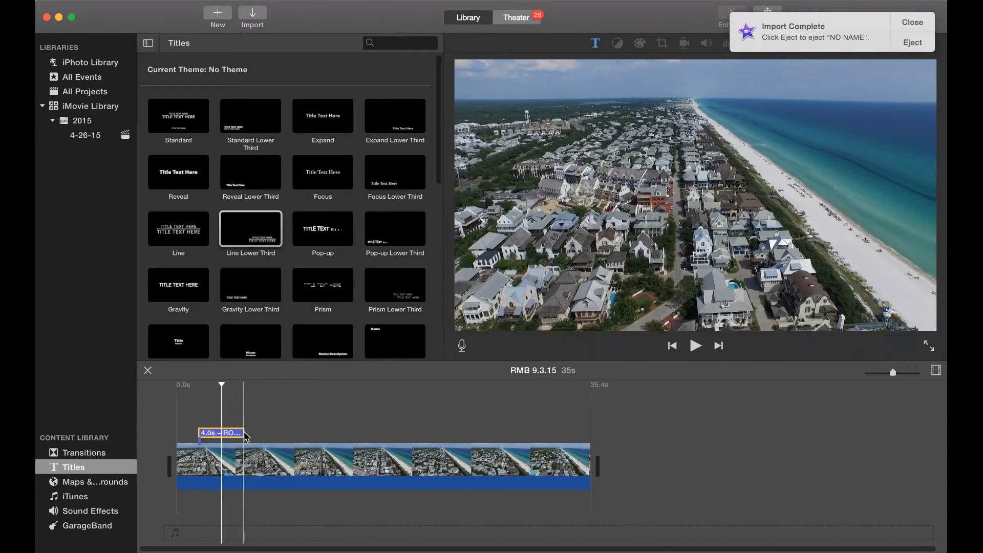
pyautogui.moveTo(245, 435); pyautogui.dragTo(252, 431)
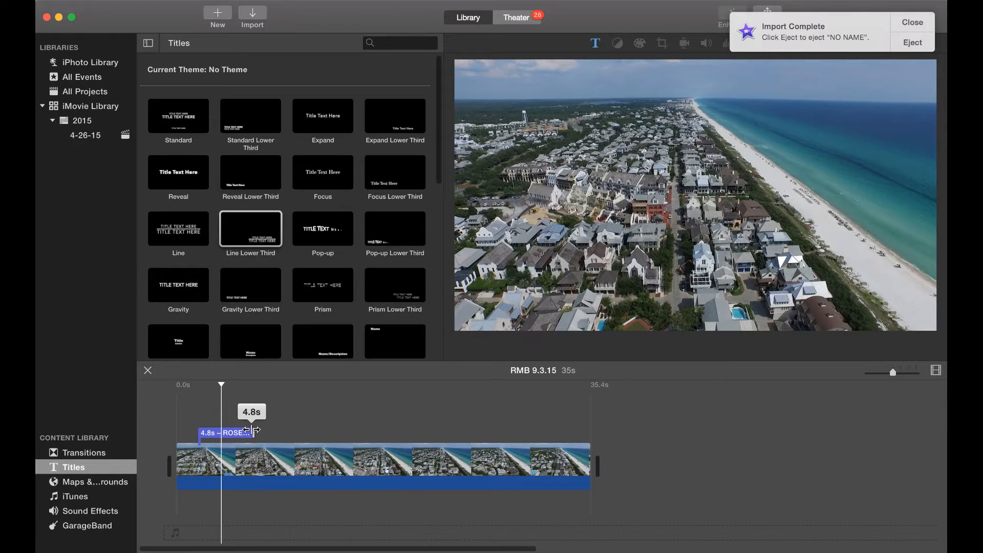
pyautogui.moveTo(252, 430); pyautogui.dragTo(253, 433)
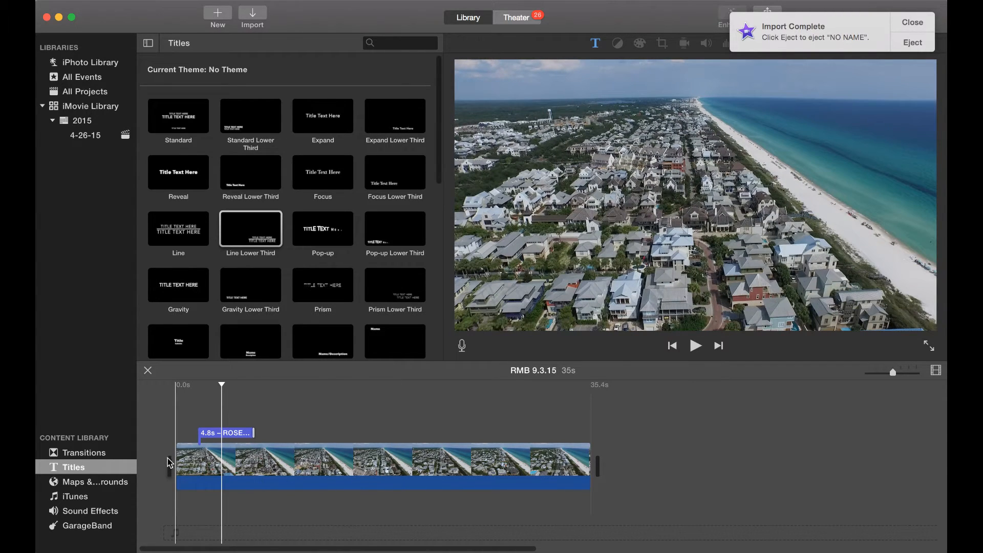
# Add a Cross Dissolve transition at the beginning of the timeline clip
pyautogui.click(92, 453)
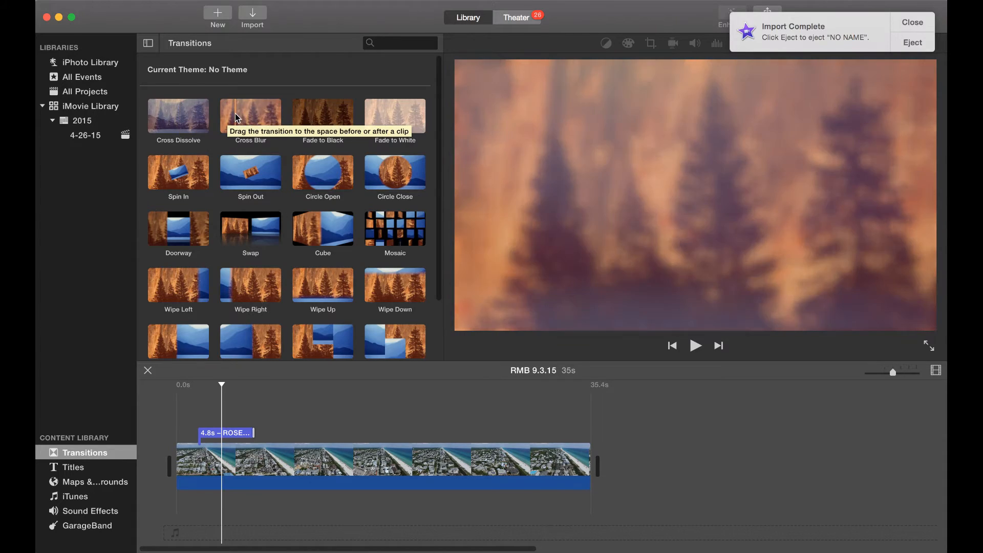
pyautogui.click(189, 117)
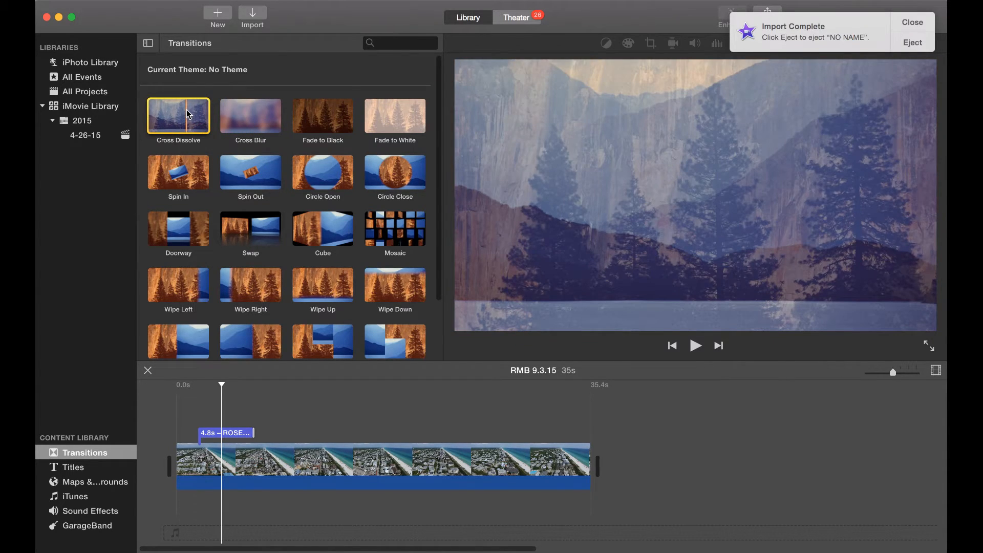
pyautogui.moveTo(187, 109); pyautogui.dragTo(183, 463)
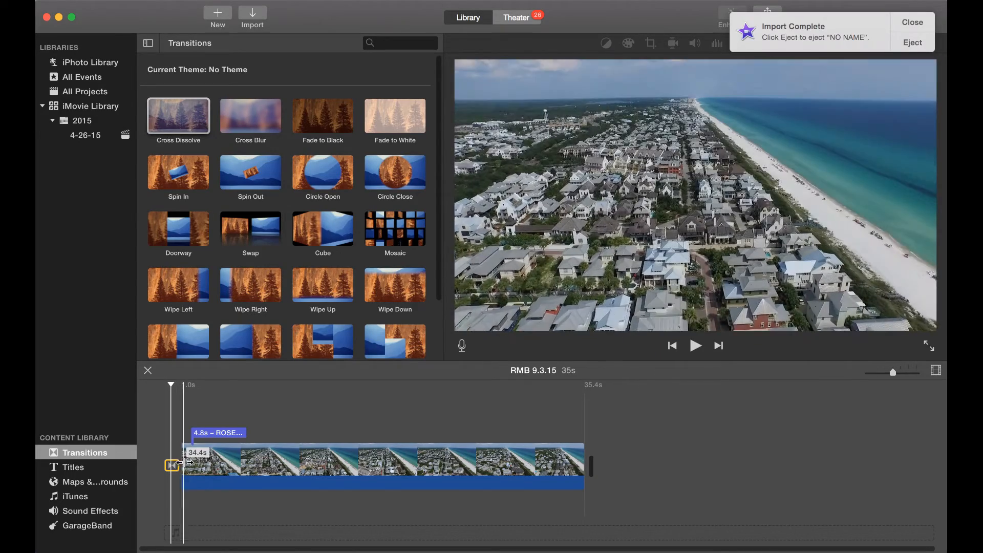
# Add a Fade to Black transition at the end of the clip, checking its duration setting
pyautogui.click(599, 470)
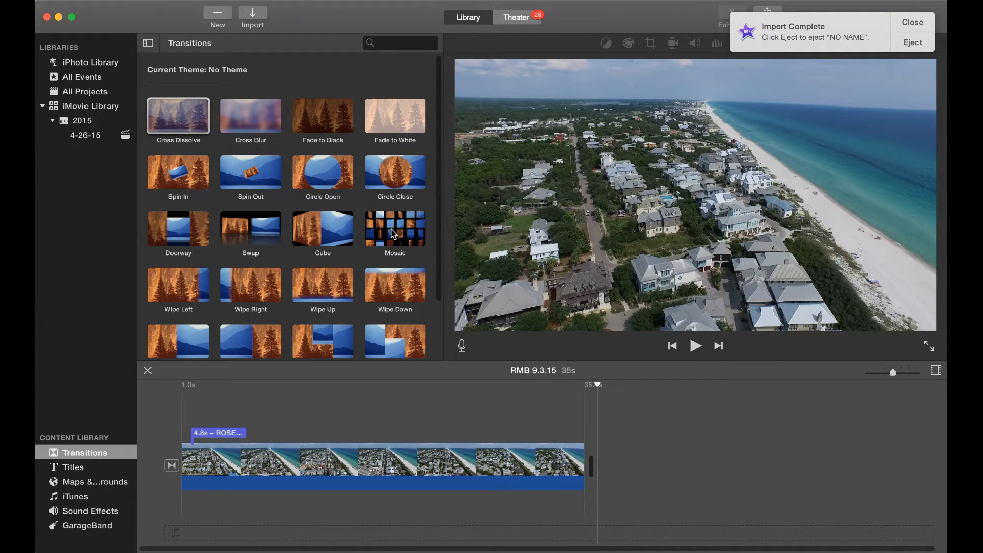
pyautogui.moveTo(323, 117); pyautogui.dragTo(606, 450)
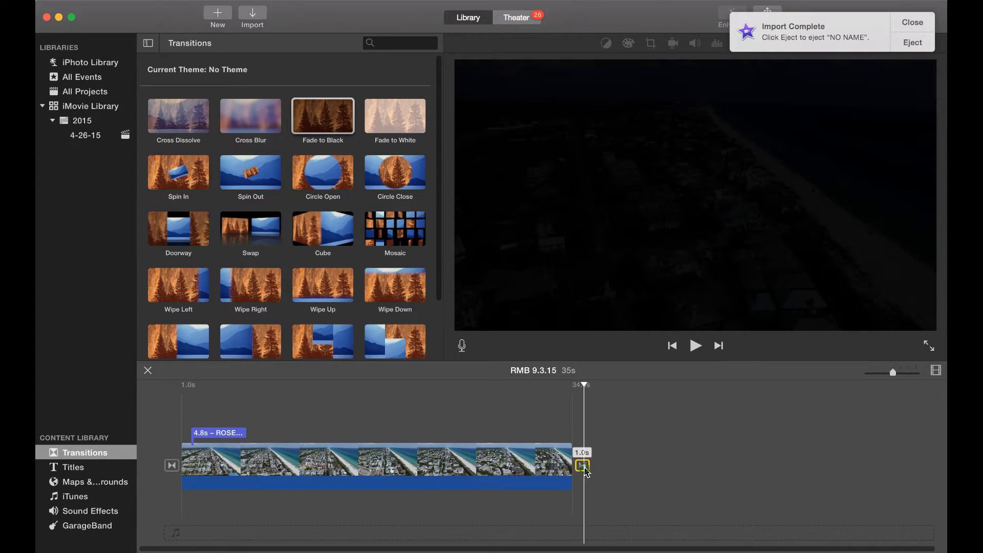
pyautogui.doubleClick(584, 466)
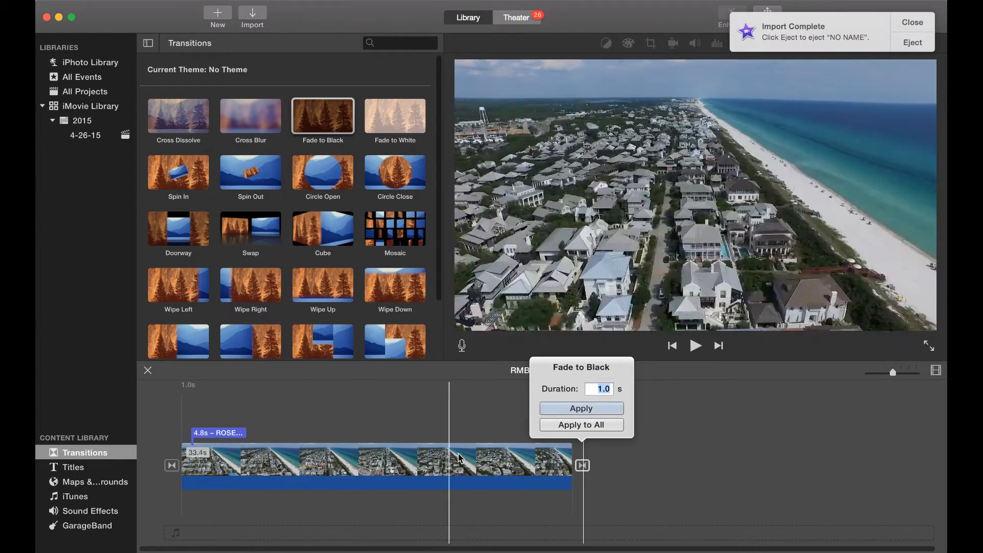
pyautogui.click(683, 425)
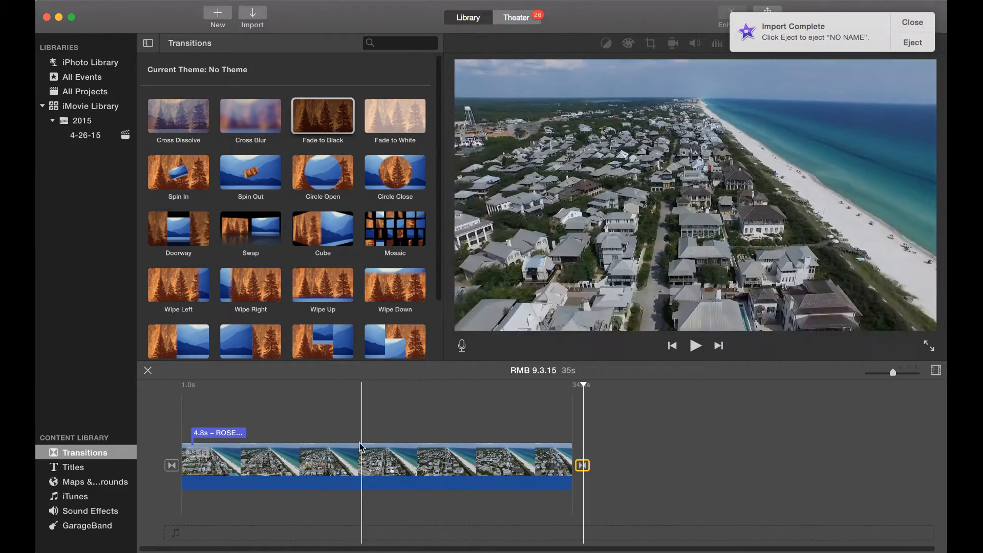
# Dismiss the import notification and colour-correct the timeline clip with slightly higher saturation and a slightly cooler colour temperature
pyautogui.click(424, 466)
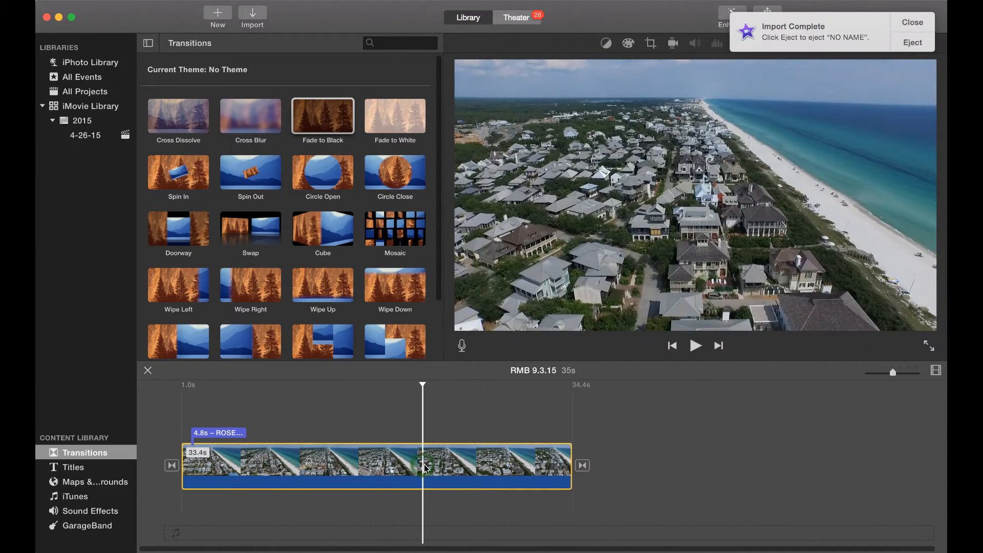
pyautogui.click(897, 23)
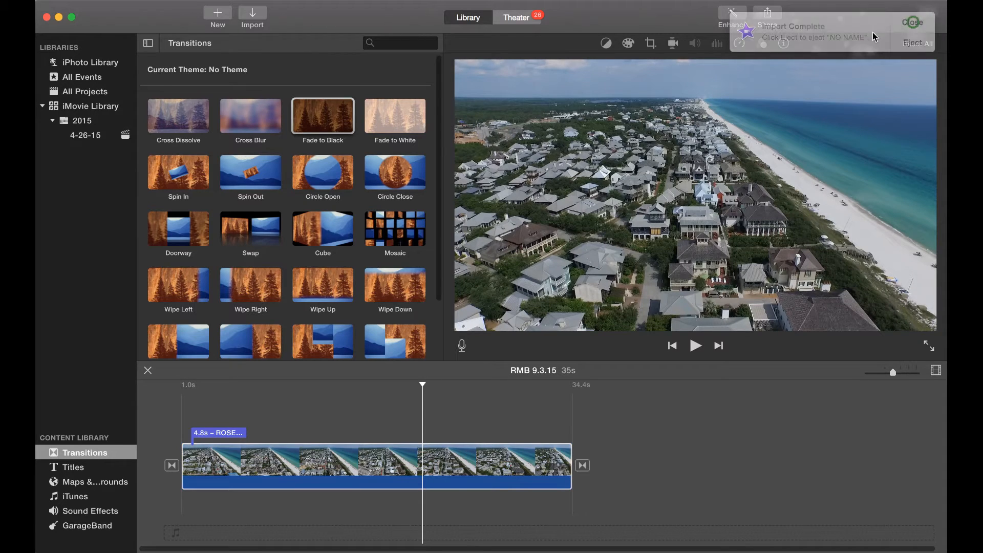
pyautogui.click(629, 45)
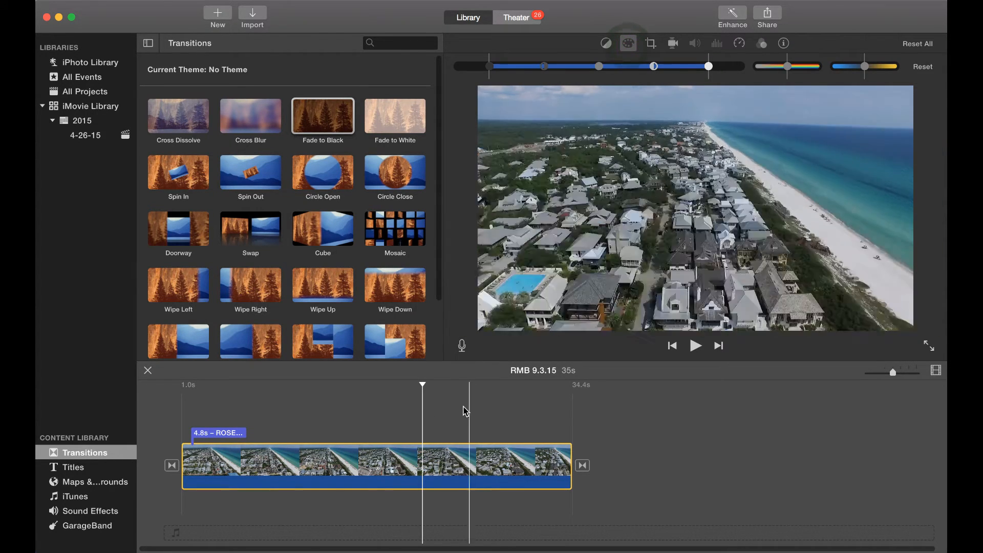
pyautogui.click(280, 430)
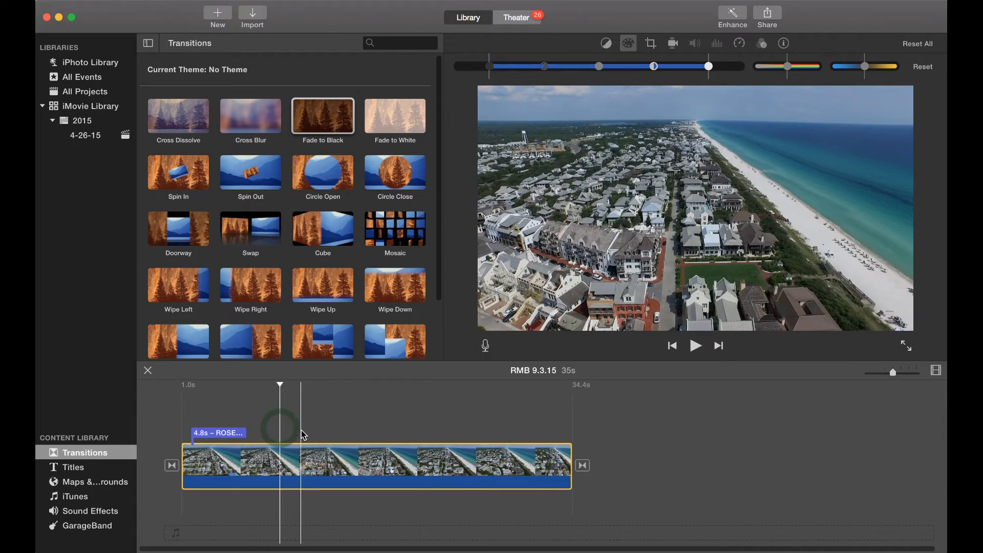
pyautogui.click(305, 431)
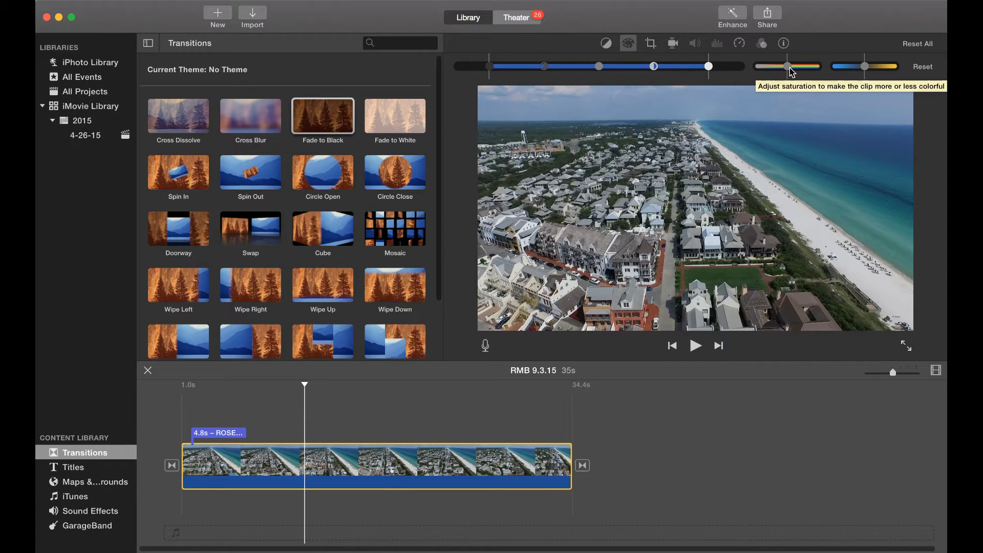
pyautogui.moveTo(789, 68)
pyautogui.mouseDown()
pyautogui.moveTo(771, 70)
pyautogui.moveTo(795, 71)
pyautogui.mouseUp()
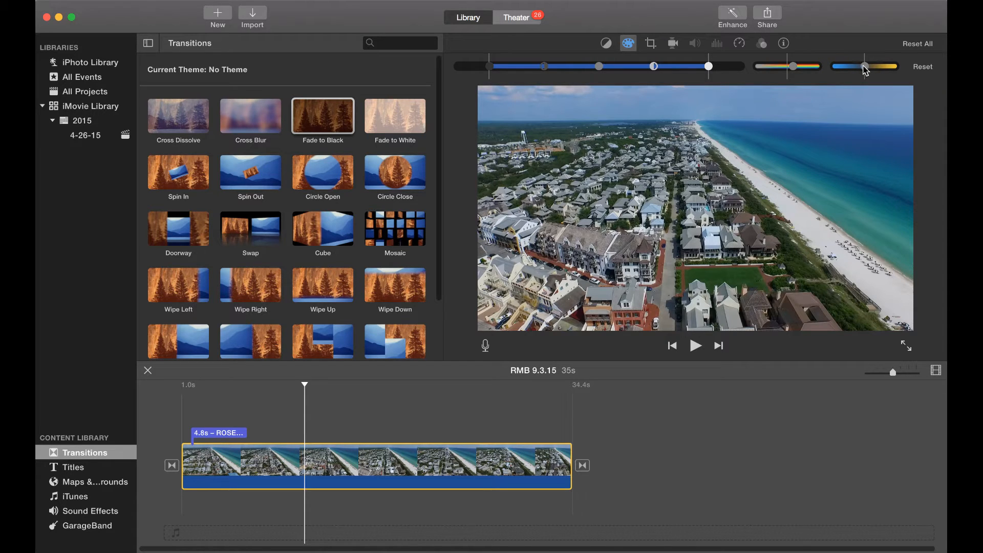
pyautogui.moveTo(864, 67); pyautogui.dragTo(861, 67)
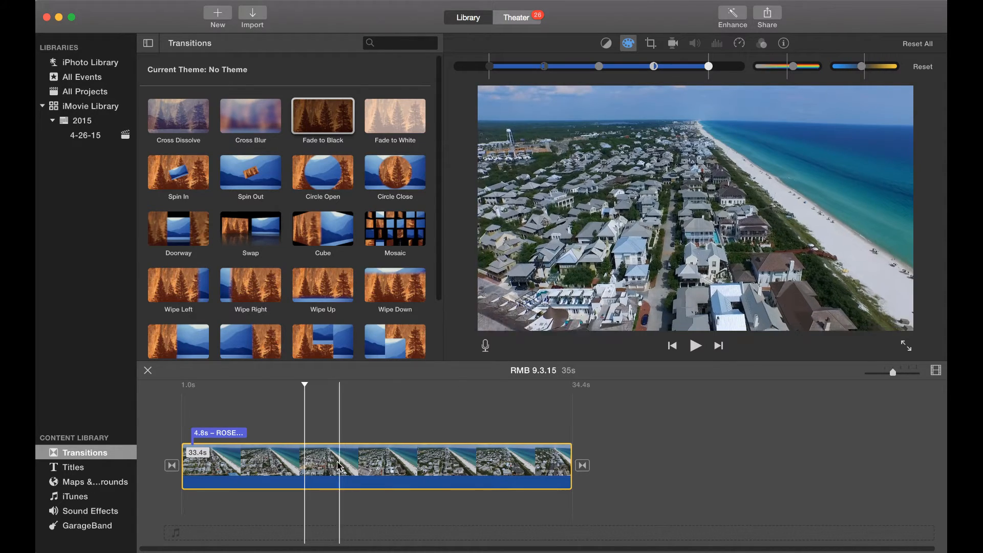
# Examine the colour-corrected picture at several points along the clip, back to the opening transition
pyautogui.click(223, 467)
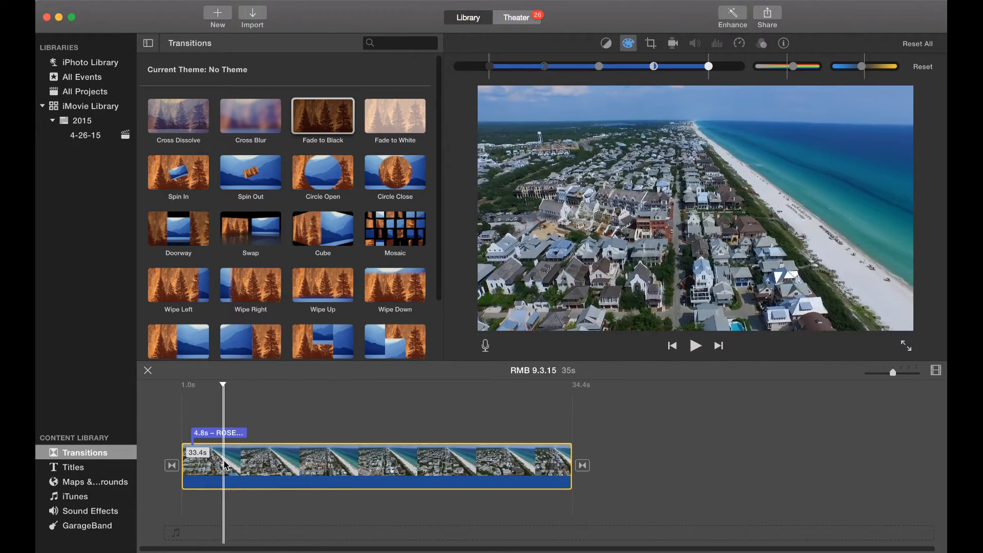
pyautogui.click(282, 467)
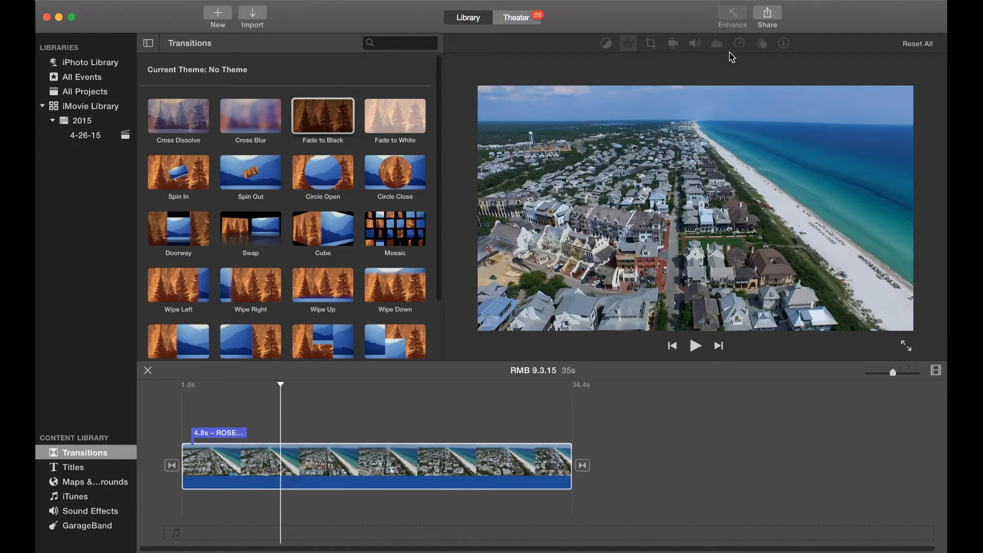
pyautogui.click(357, 464)
pyautogui.click(369, 464)
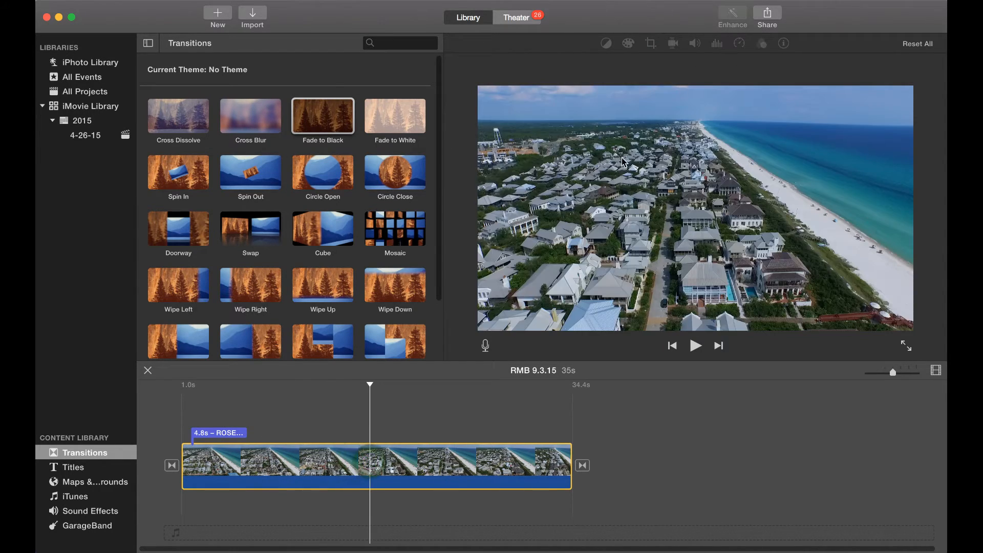
pyautogui.click(304, 467)
pyautogui.click(237, 469)
pyautogui.click(177, 460)
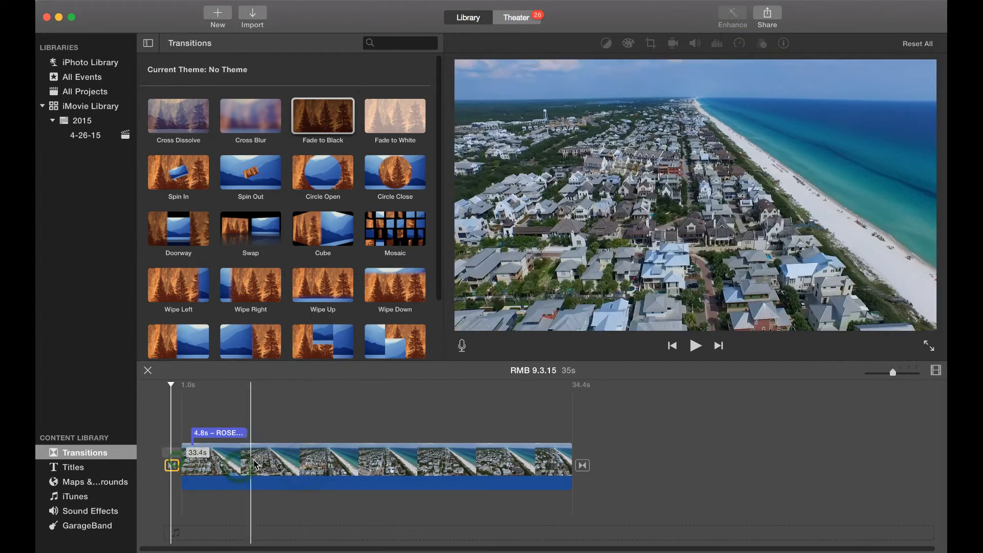
# Set the timeline clip's playback speed to a custom 130 % and play the movie from its beginning
pyautogui.click(275, 465)
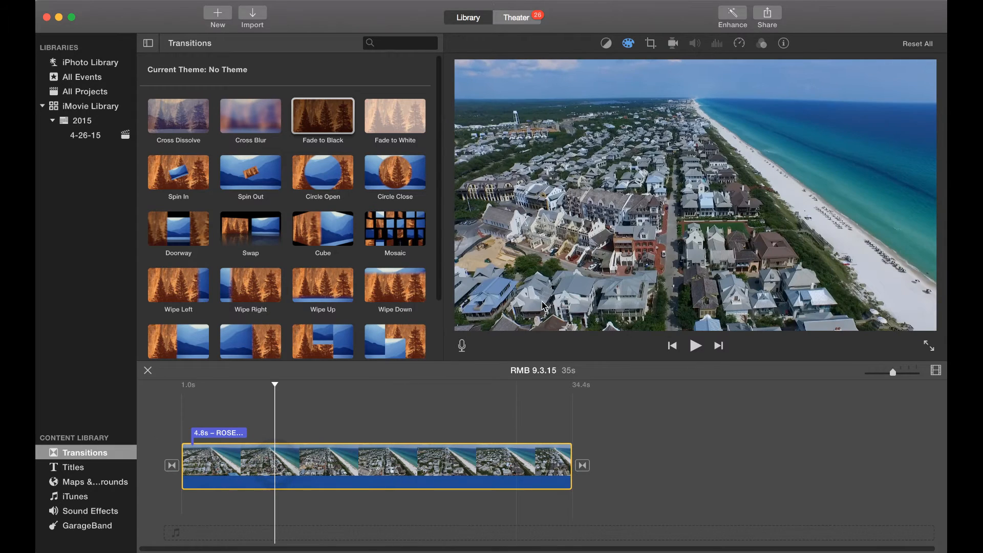
pyautogui.click(739, 44)
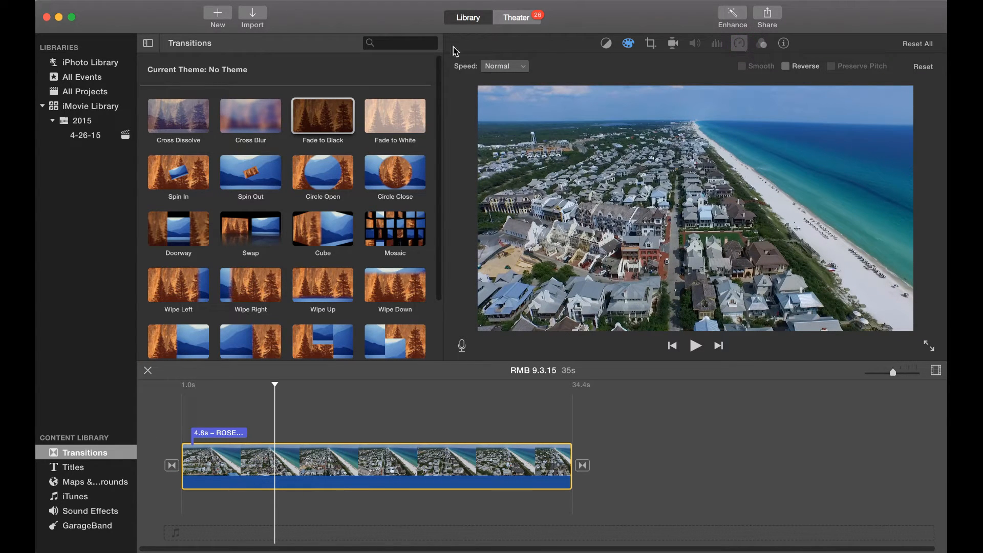
pyautogui.click(504, 67)
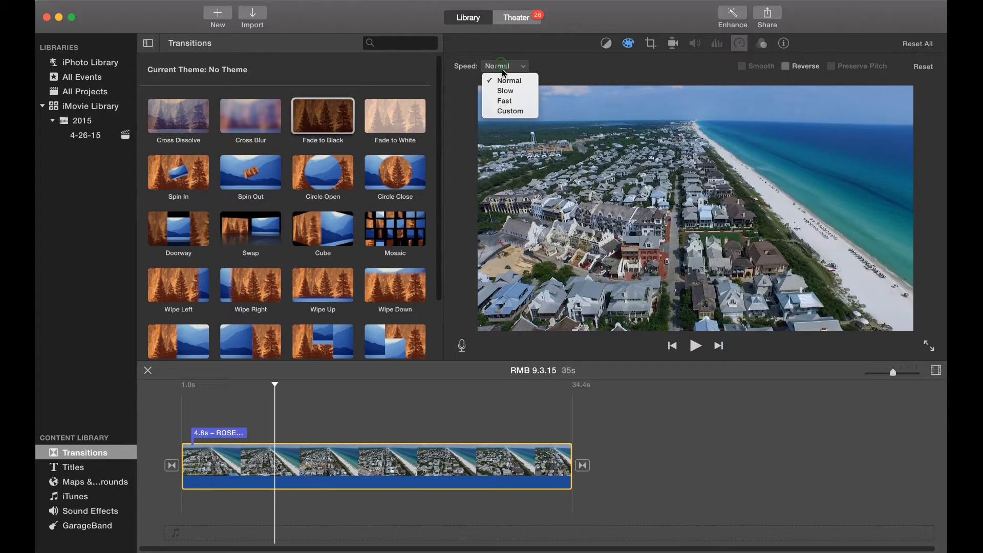
pyautogui.click(510, 113)
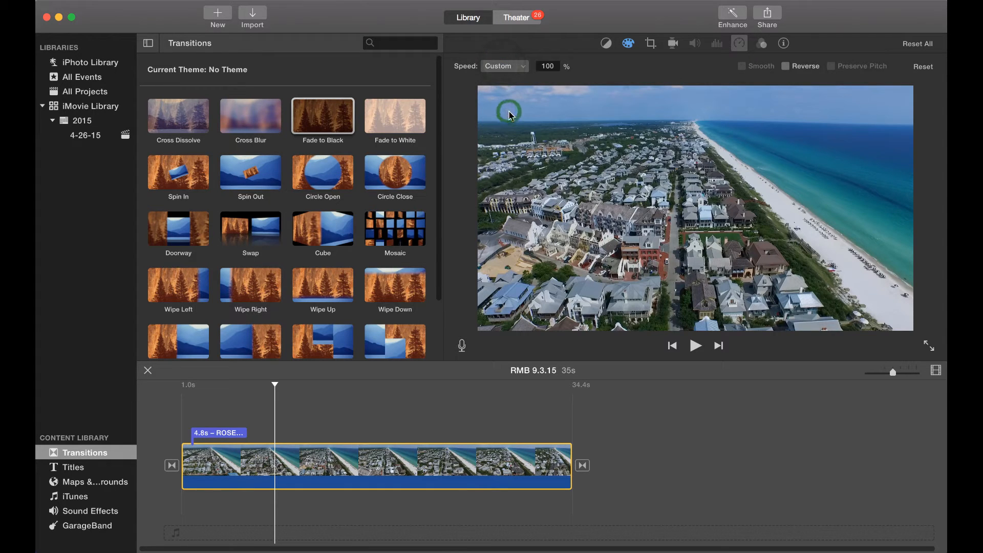
pyautogui.doubleClick(555, 66)
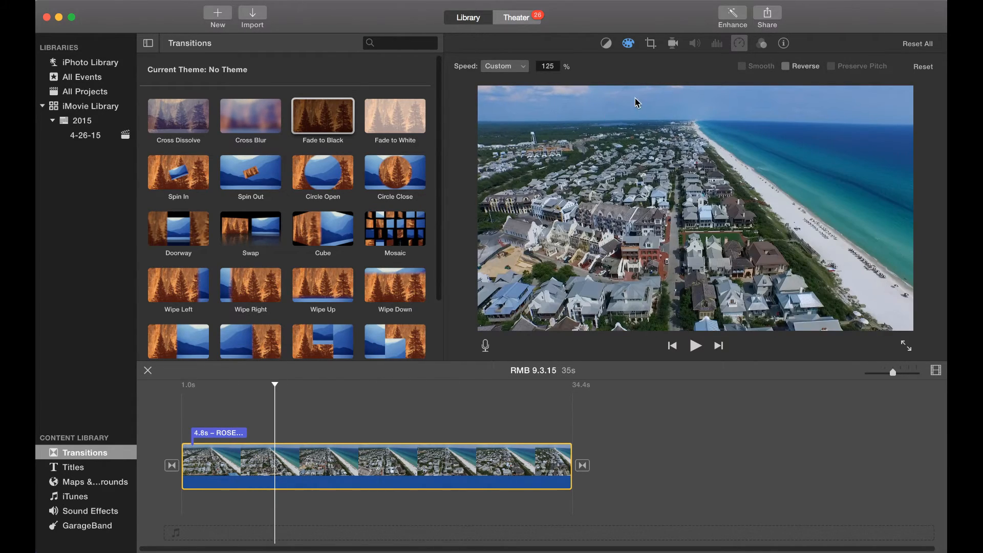
pyautogui.click(557, 69)
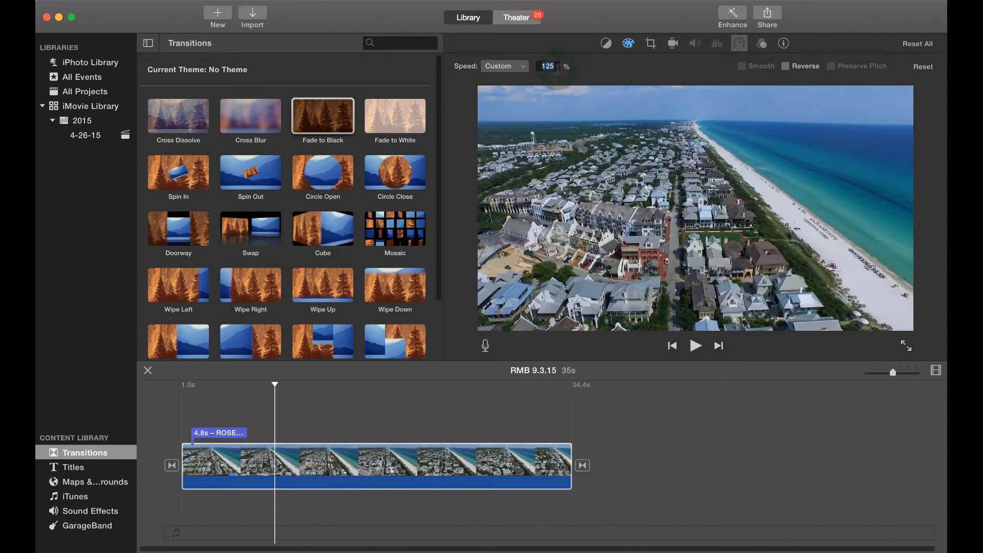
pyautogui.write('130')
pyautogui.press('Return')
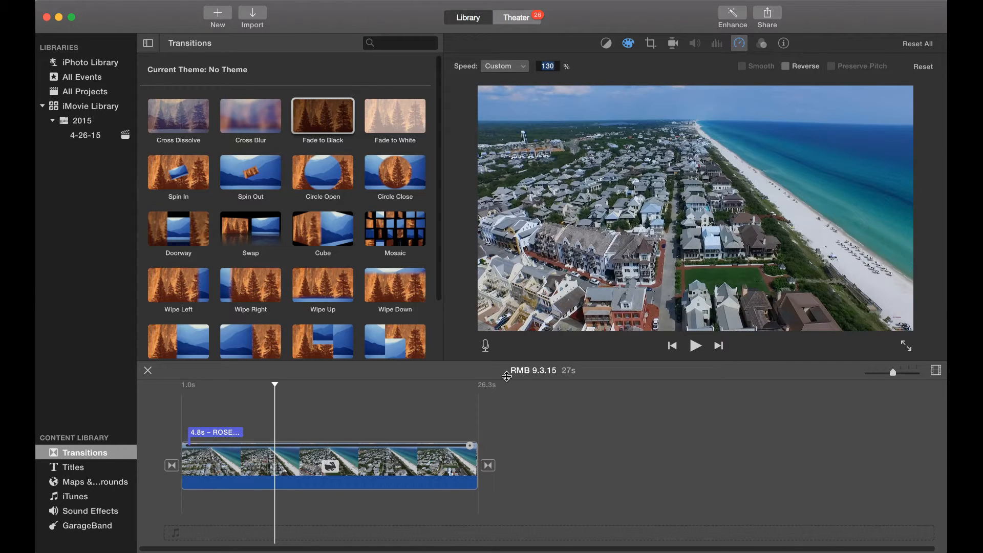
pyautogui.click(185, 450)
pyautogui.press('space')
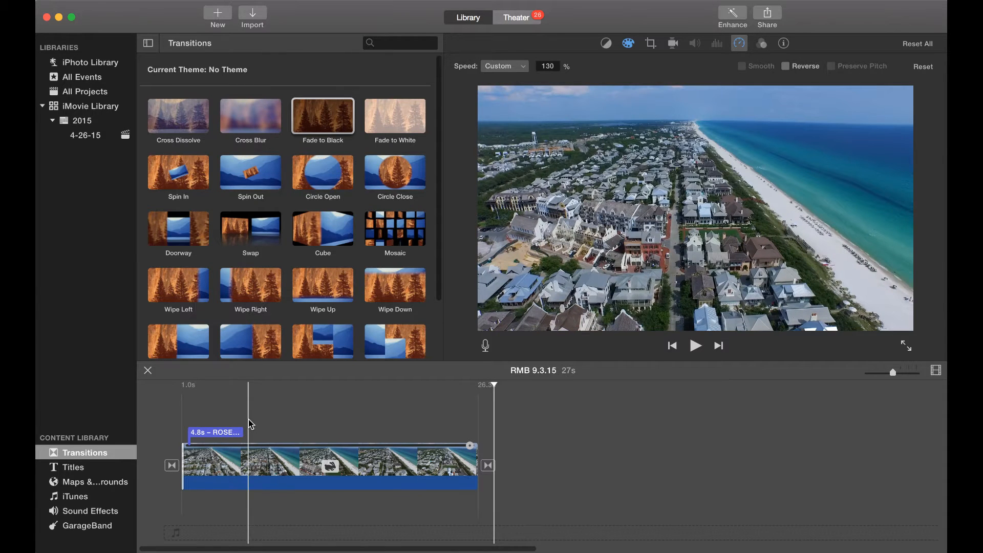
# Browse the iTunes music and select the Glücksprinzip track, widening the list's Name column
pyautogui.click(80, 500)
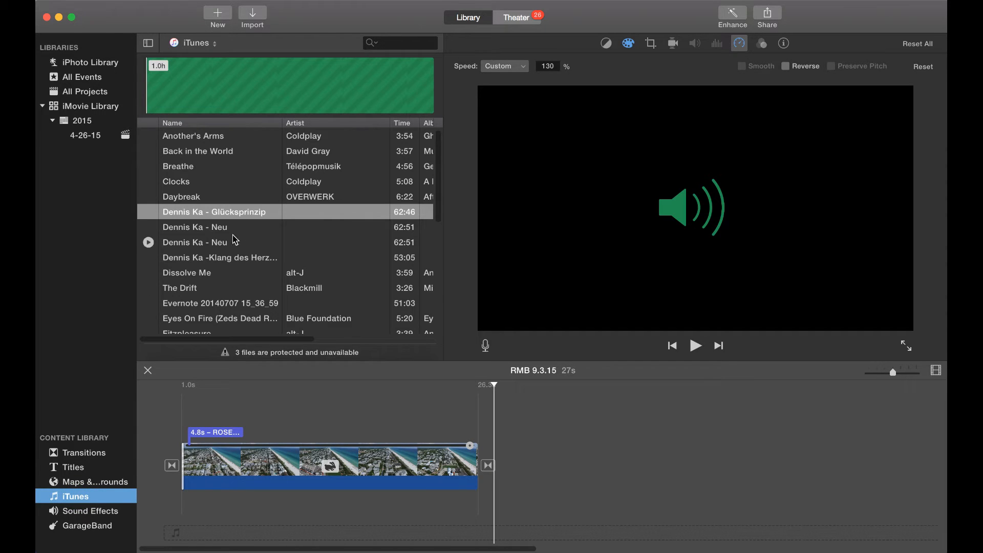
pyautogui.click(226, 225)
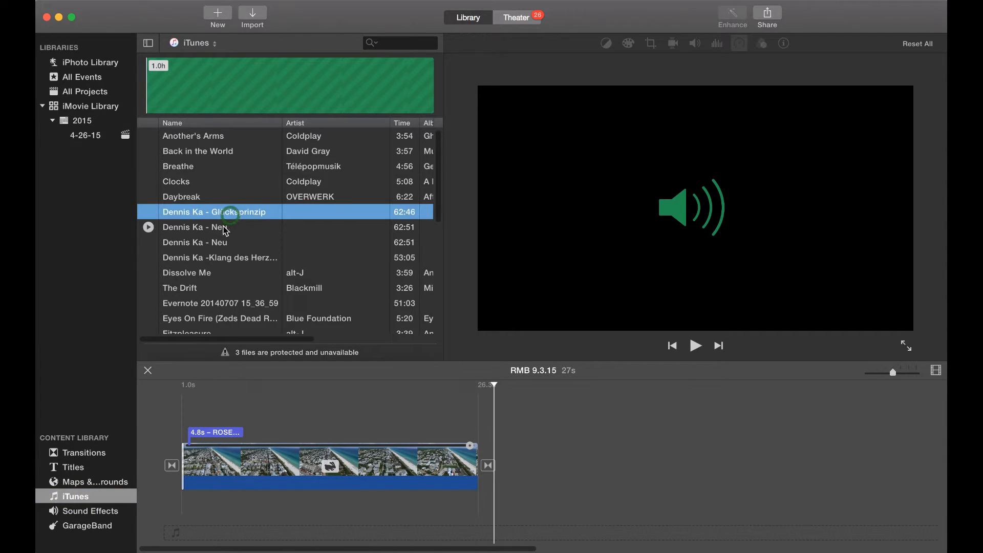
pyautogui.click(222, 245)
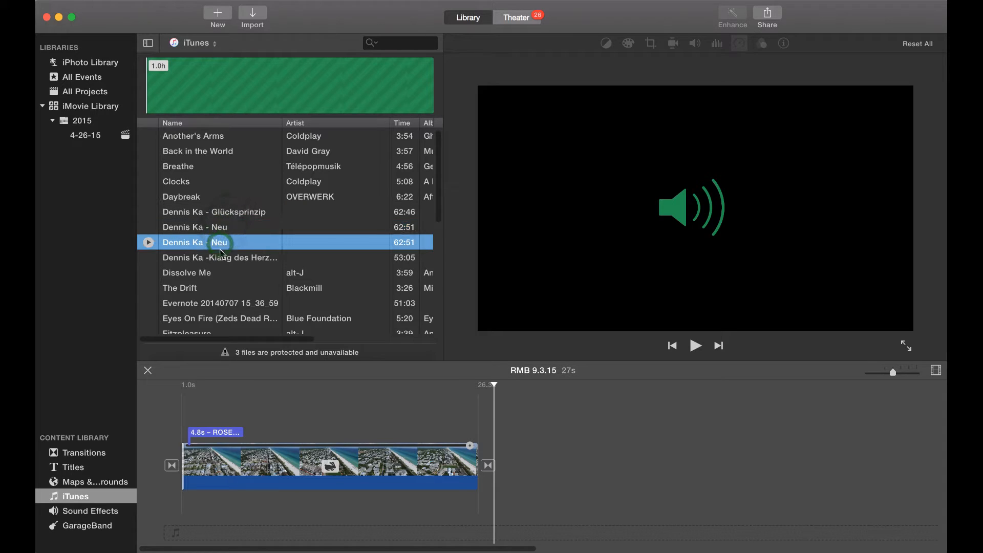
pyautogui.click(236, 218)
pyautogui.moveTo(226, 204); pyautogui.dragTo(187, 111)
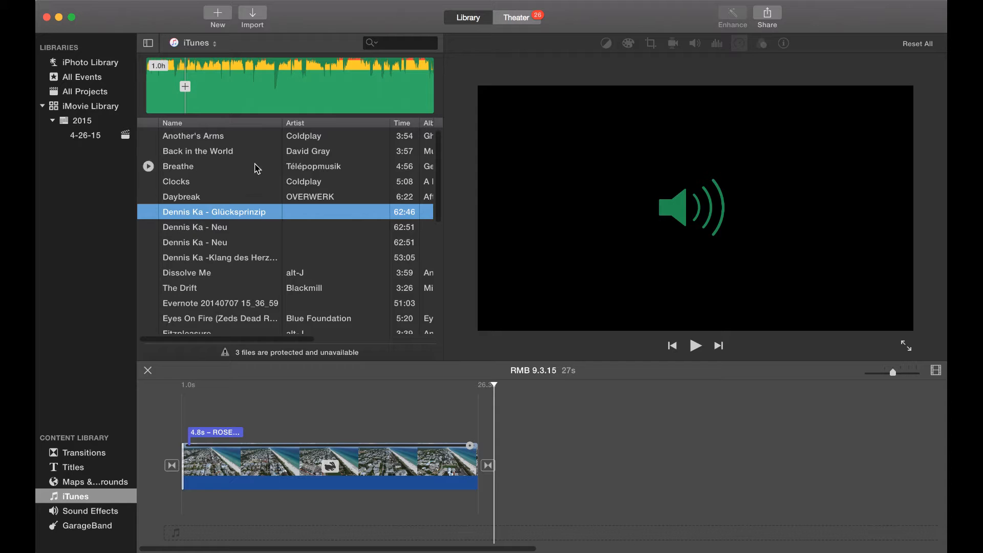
pyautogui.moveTo(282, 123)
pyautogui.mouseDown()
pyautogui.moveTo(373, 126)
pyautogui.moveTo(270, 131)
pyautogui.moveTo(294, 133)
pyautogui.mouseUp()
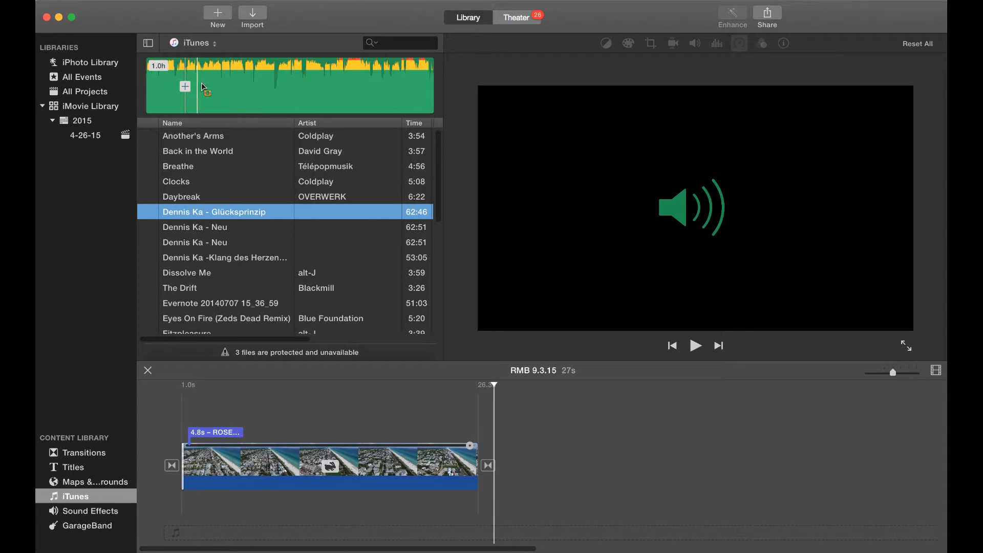
# Listen to part of the Glücksprinzip track, mark about 1.1 minutes of it and add that stretch to the project as background music
pyautogui.press('space')
pyautogui.press('space')
pyautogui.moveTo(204, 88); pyautogui.dragTo(216, 88)
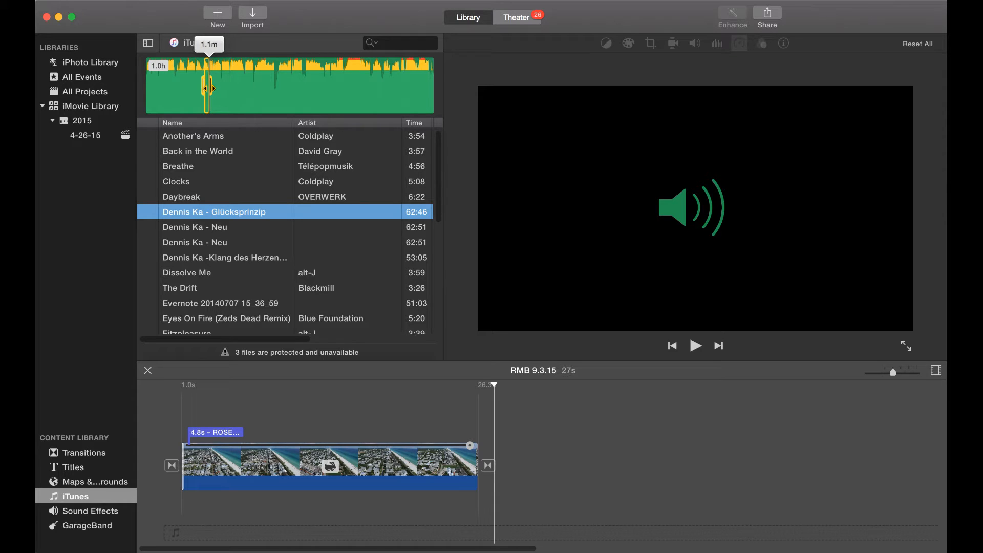
pyautogui.moveTo(208, 89); pyautogui.dragTo(208, 90)
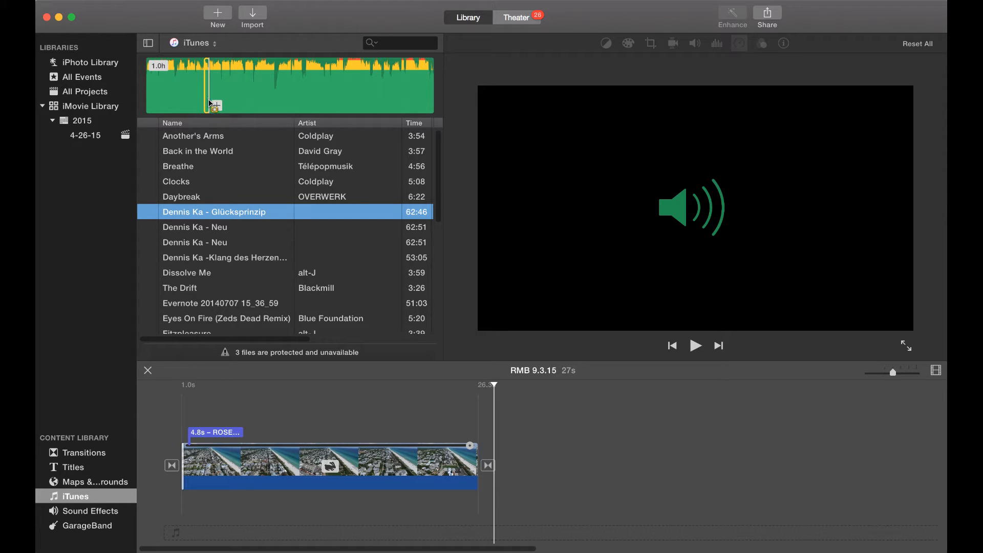
pyautogui.click(216, 106)
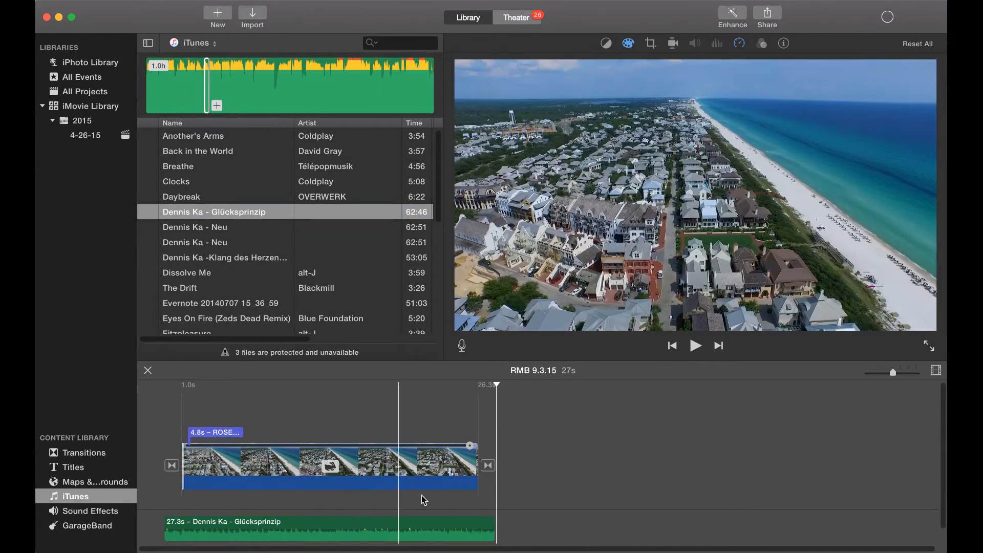
# Give the background music a fade-in of about 3.2 s and a short fade-out at its end
pyautogui.click(354, 527)
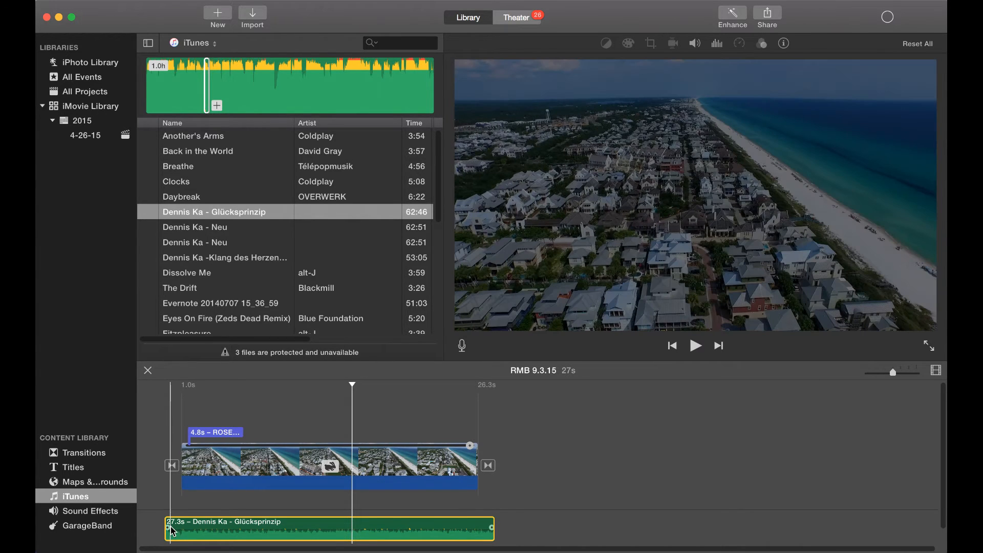
pyautogui.moveTo(169, 528)
pyautogui.mouseDown()
pyautogui.moveTo(179, 528)
pyautogui.moveTo(170, 529)
pyautogui.mouseUp()
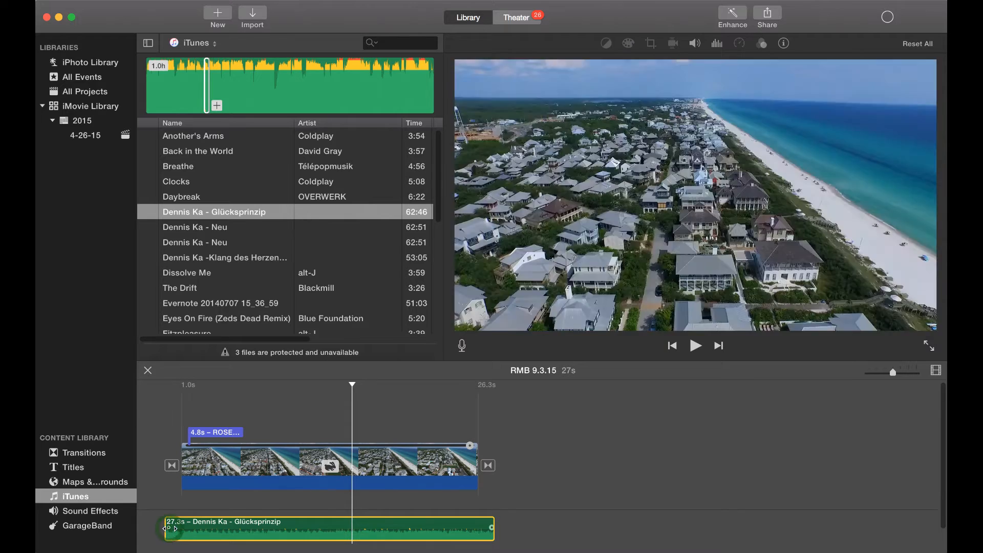
pyautogui.click(170, 528)
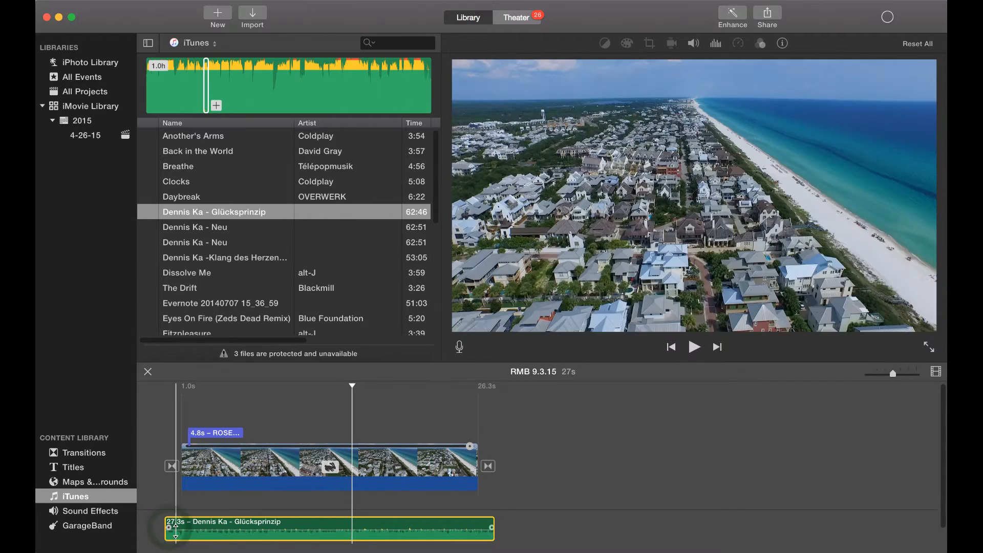
pyautogui.moveTo(173, 525); pyautogui.dragTo(194, 528)
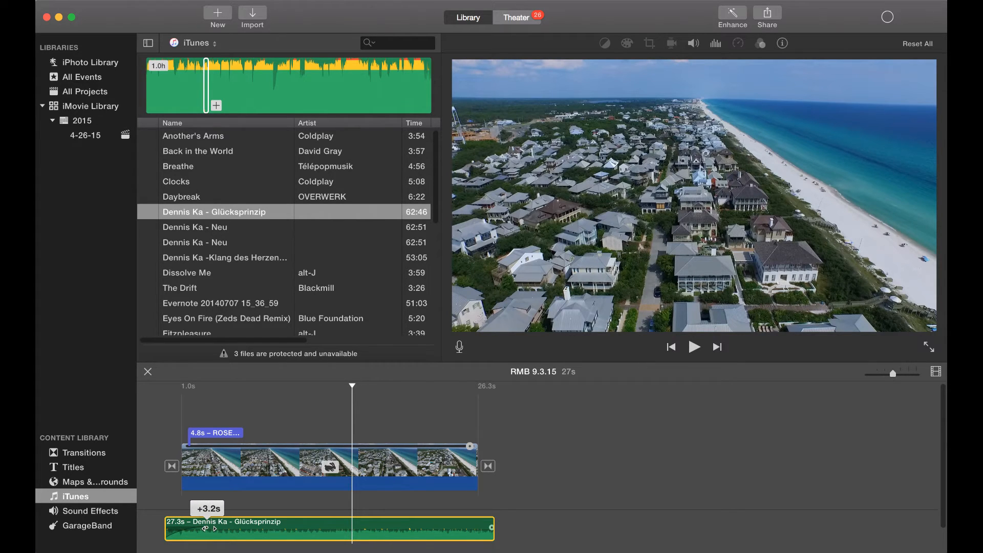
pyautogui.moveTo(206, 527); pyautogui.dragTo(206, 528)
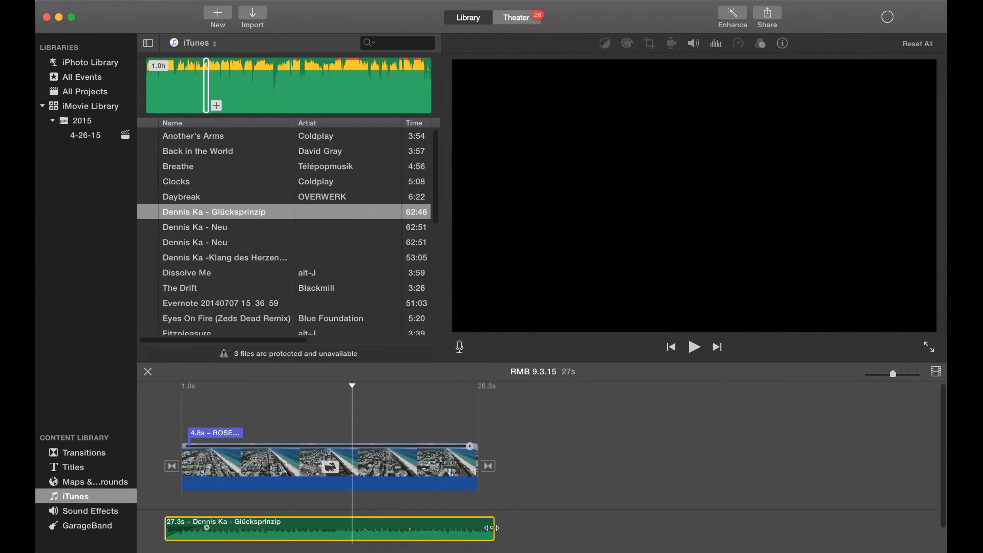
pyautogui.moveTo(490, 527); pyautogui.dragTo(467, 528)
# Watch the movie in full screen from the beginning, checking the picture together with the faded music
pyautogui.click(162, 485)
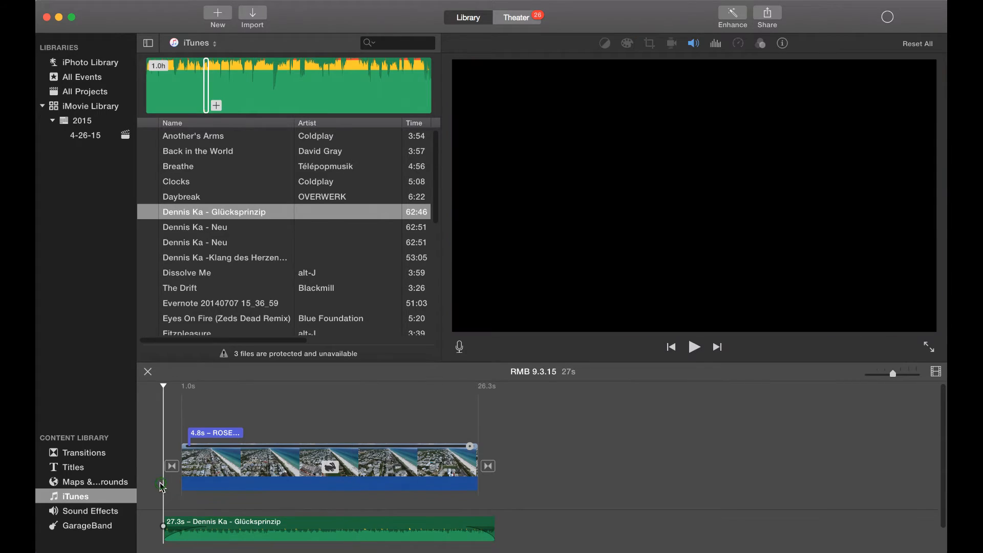
pyautogui.click(928, 347)
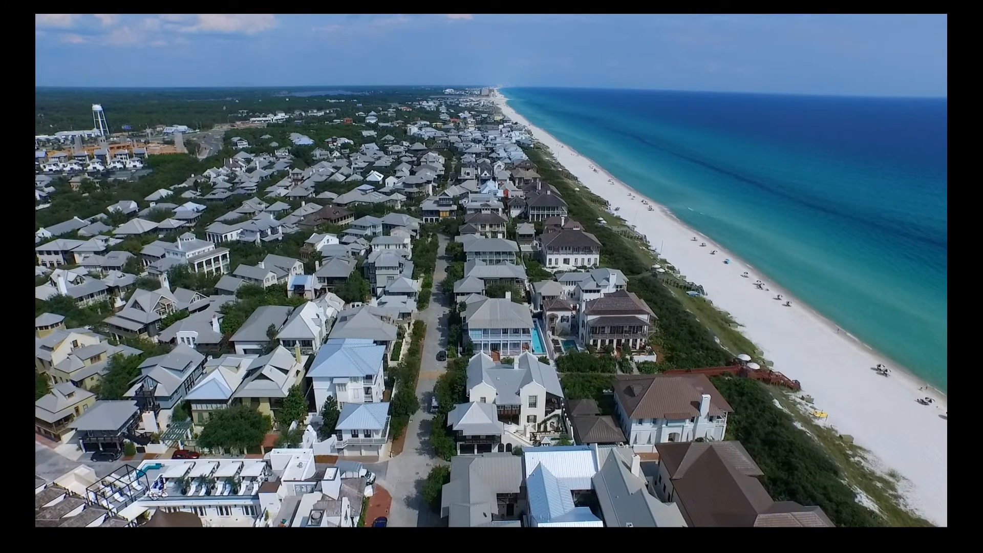
pyautogui.press('Escape')
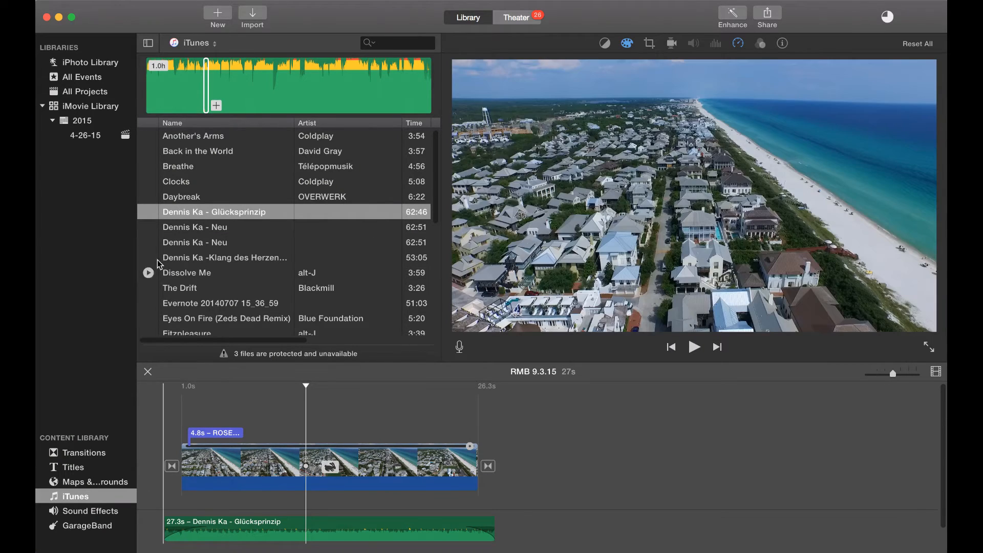
# Find the Scenic Sotheby's logo image in the iMovie Library and place it above the timeline clip as a cutaway
pyautogui.click(98, 95)
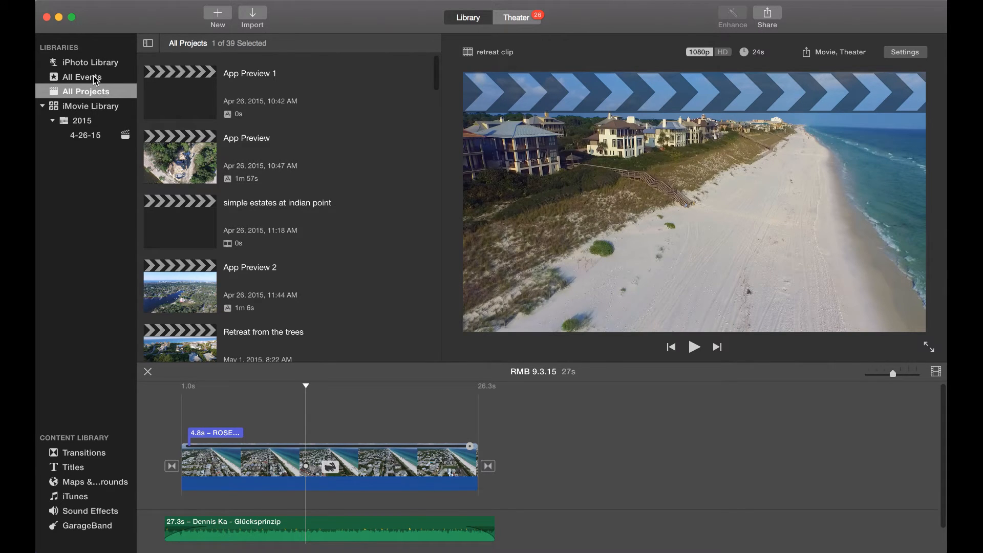
pyautogui.click(95, 79)
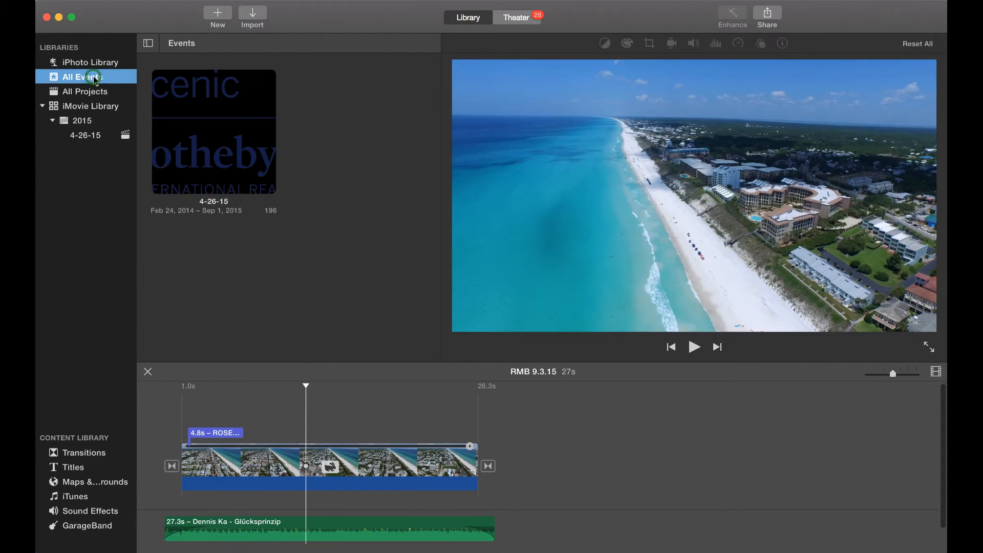
pyautogui.click(172, 120)
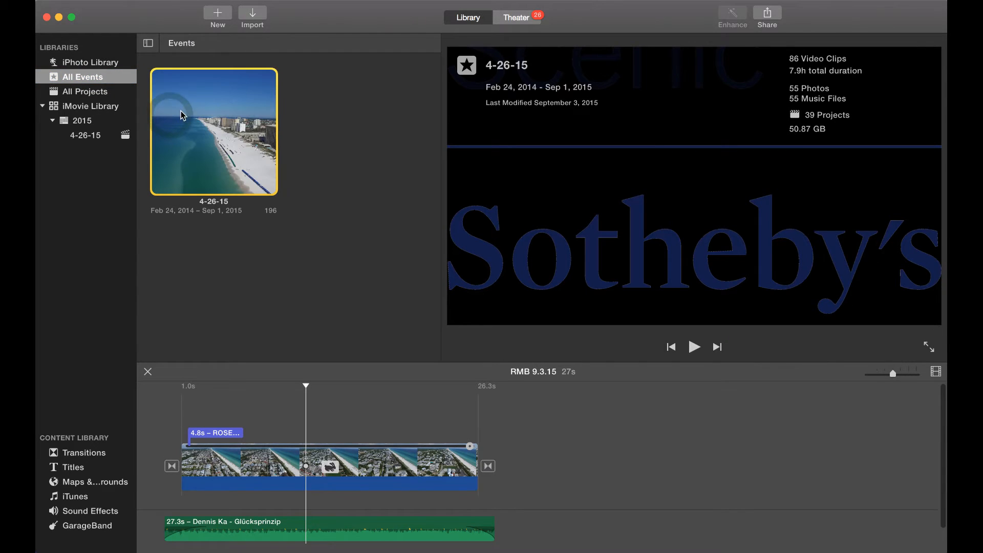
pyautogui.click(106, 105)
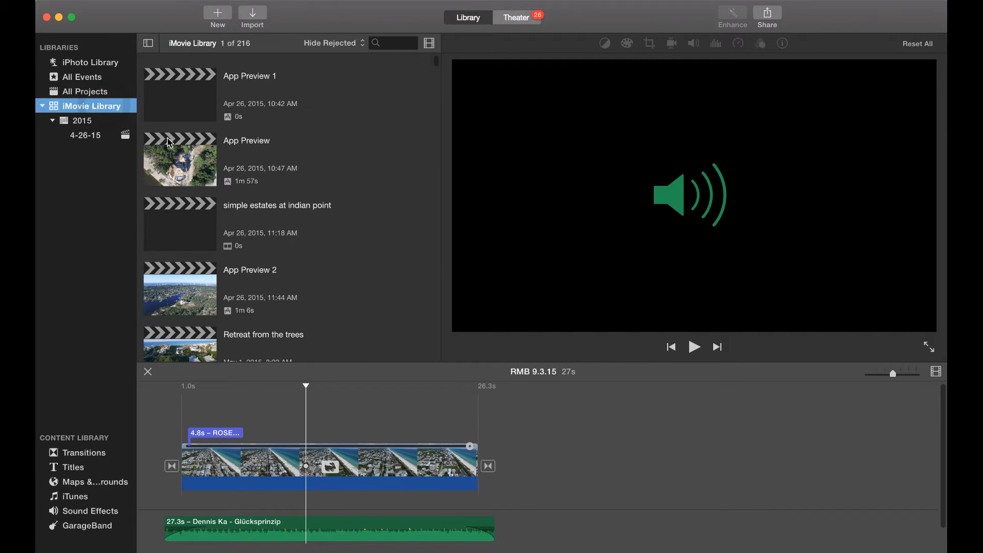
pyautogui.scroll(-20, 169, 142)
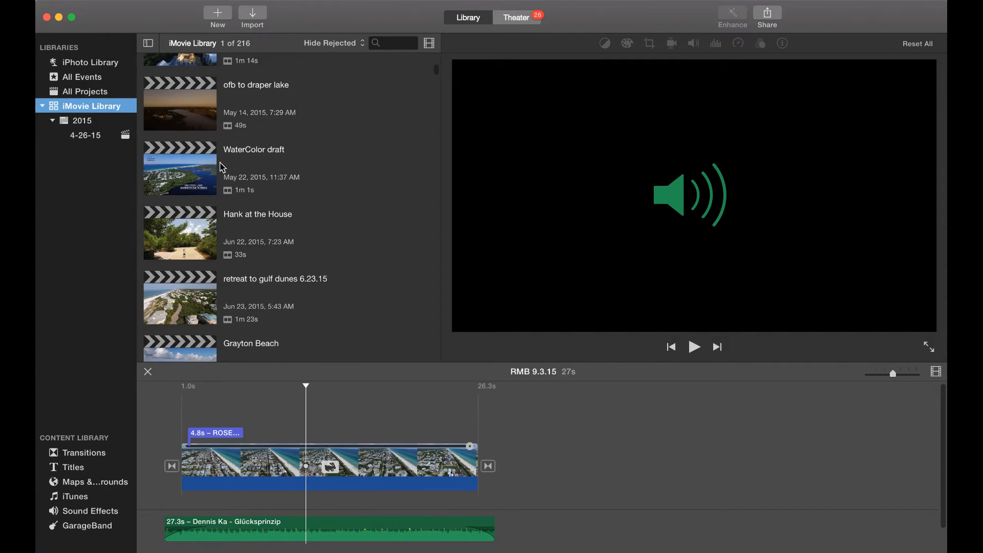
pyautogui.scroll(-10, 308, 148)
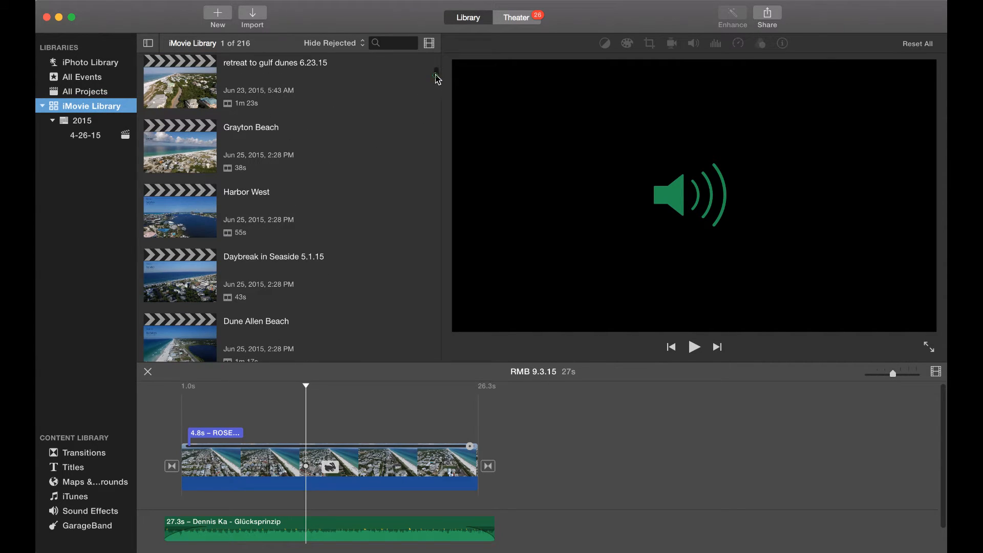
pyautogui.moveTo(437, 78); pyautogui.dragTo(438, 108)
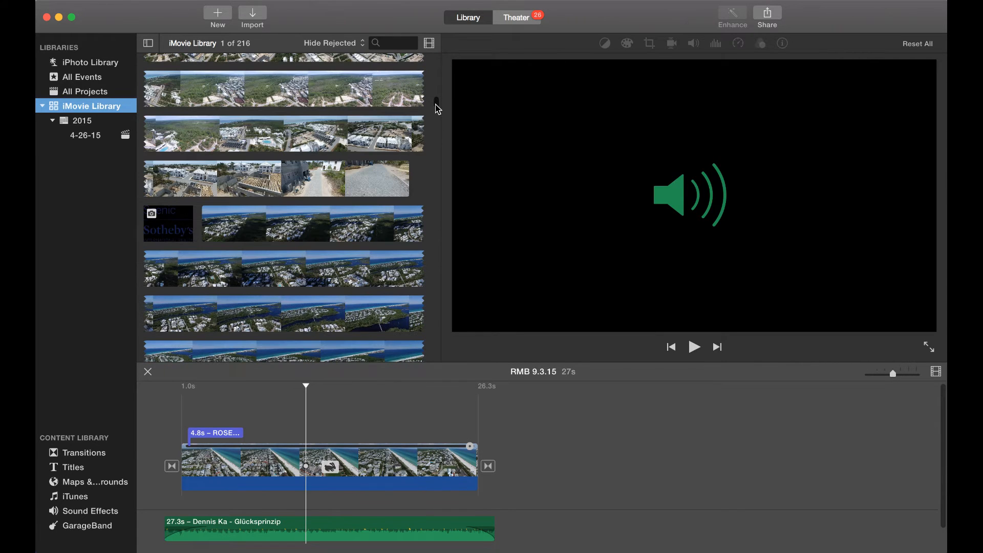
pyautogui.click(178, 228)
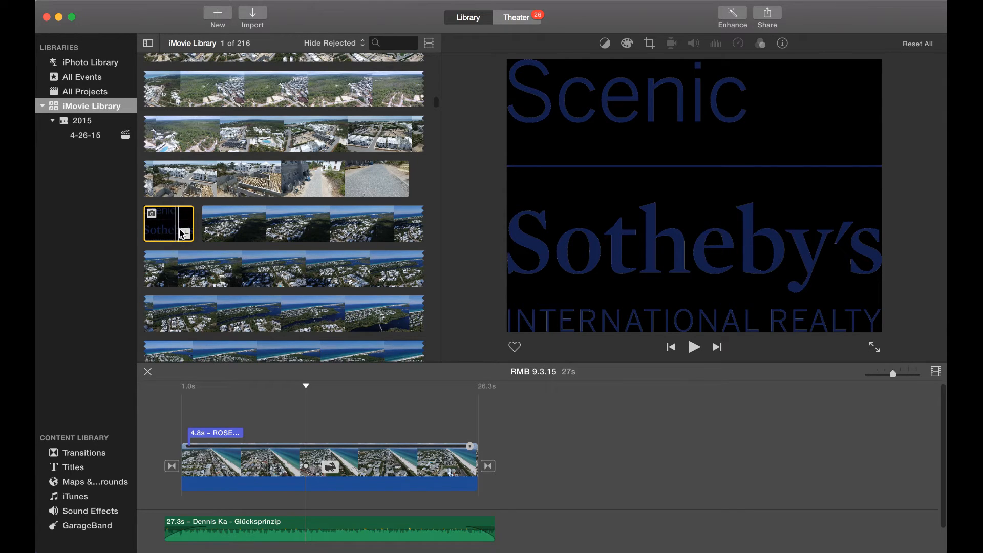
pyautogui.moveTo(174, 233); pyautogui.dragTo(235, 398)
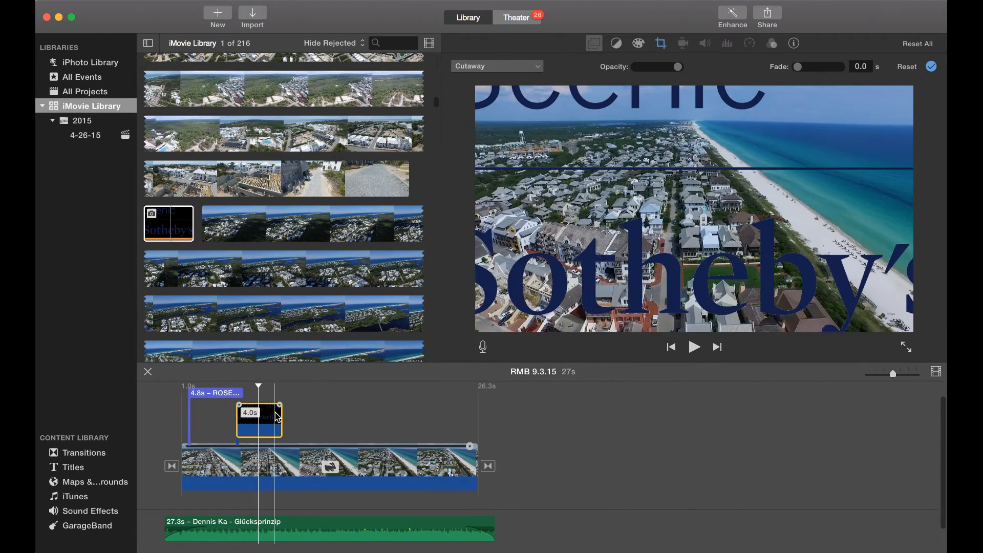
# Extend the logo overlay at both ends to span most of the drone clip and set its crop style to Fit
pyautogui.moveTo(282, 420); pyautogui.dragTo(457, 428)
pyautogui.moveTo(239, 427); pyautogui.dragTo(203, 424)
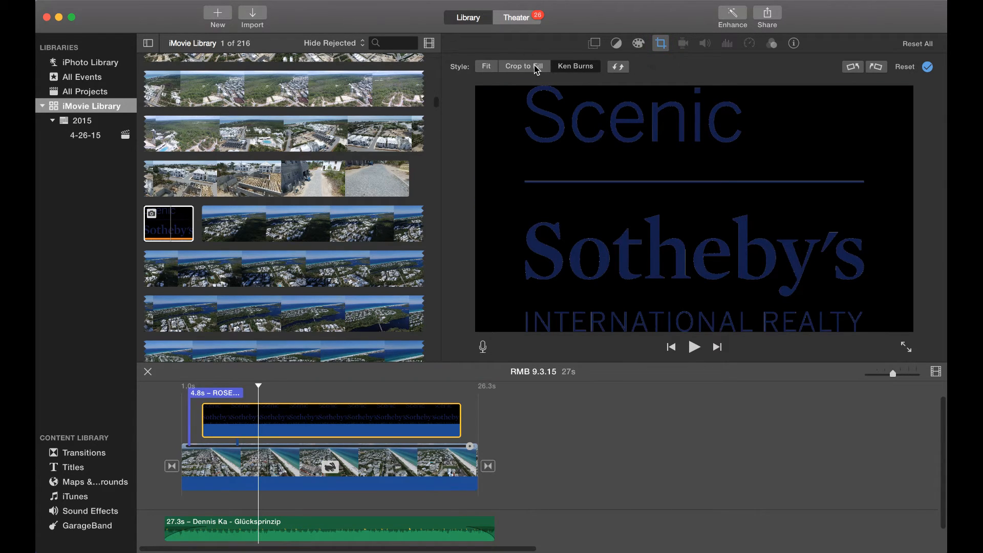
pyautogui.click(486, 67)
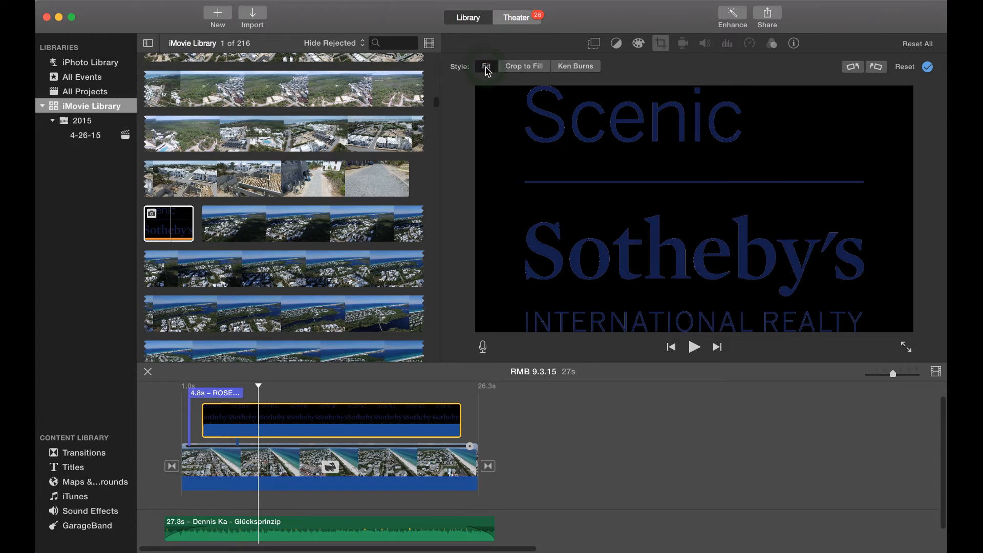
# Change the Scenic Sotheby's logo overlay from a cutaway to Picture in Picture
pyautogui.click(486, 68)
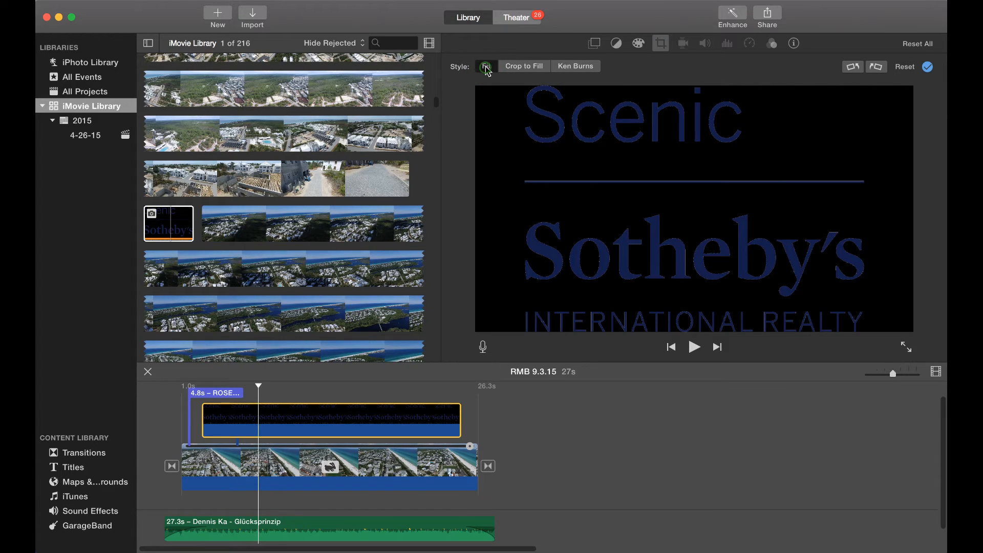
pyautogui.click(594, 44)
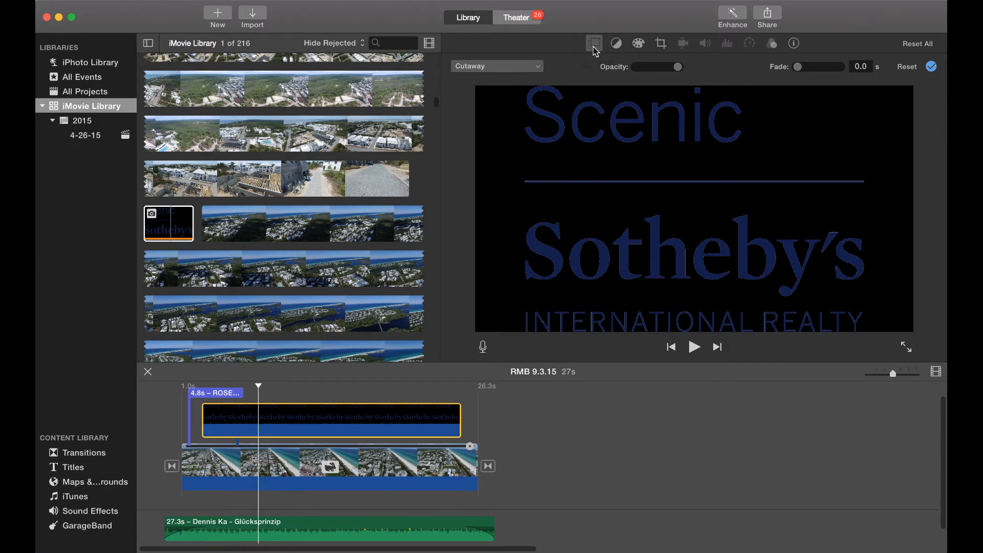
pyautogui.click(533, 69)
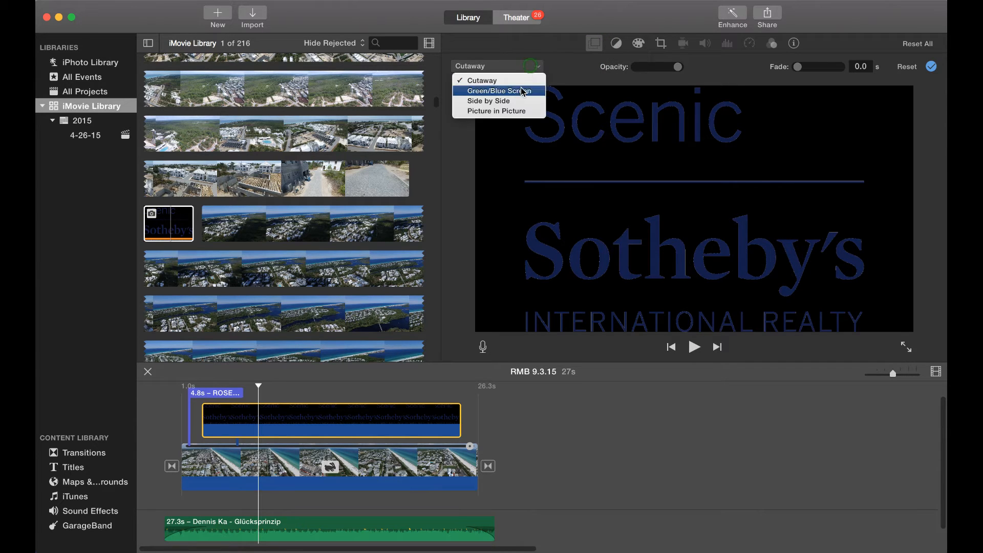
pyautogui.click(515, 115)
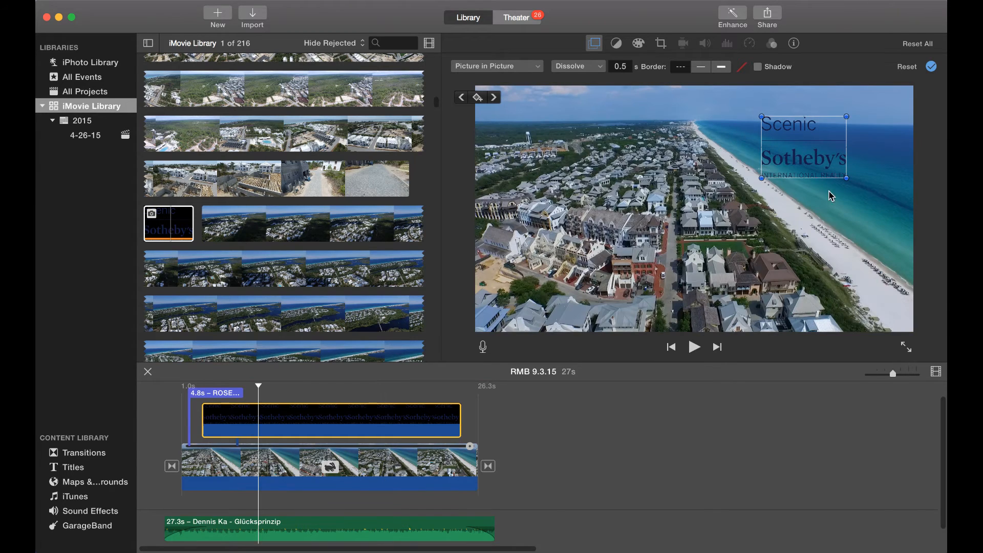
# Shrink the logo, place it over the beach in the lower-right corner of the picture, and check it in full-screen playback
pyautogui.moveTo(848, 179); pyautogui.dragTo(862, 117)
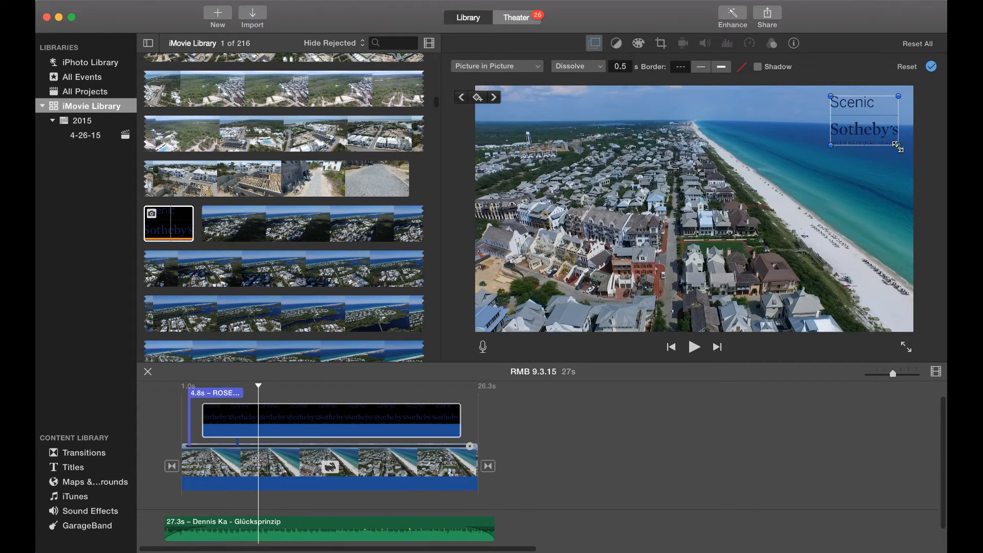
pyautogui.moveTo(897, 146); pyautogui.dragTo(861, 281)
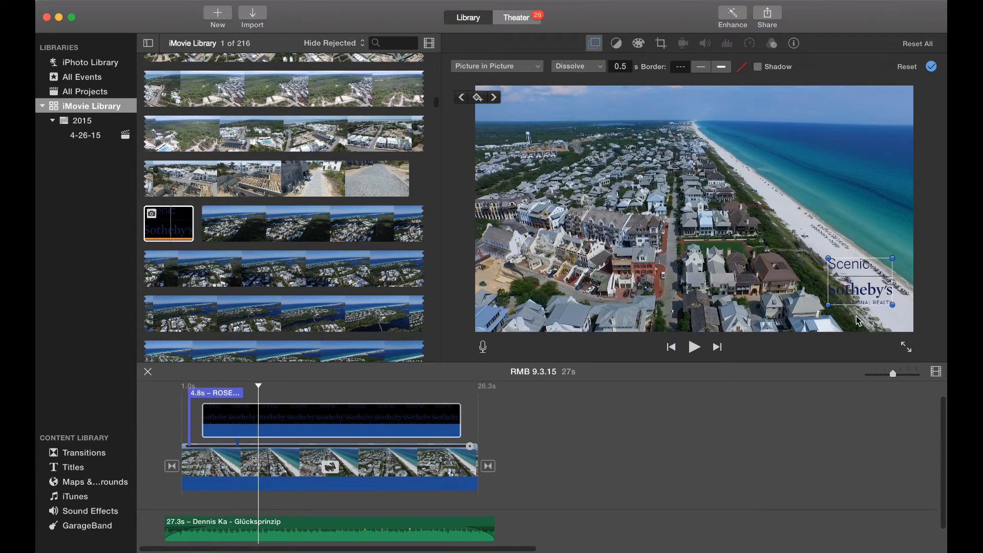
pyautogui.click(903, 347)
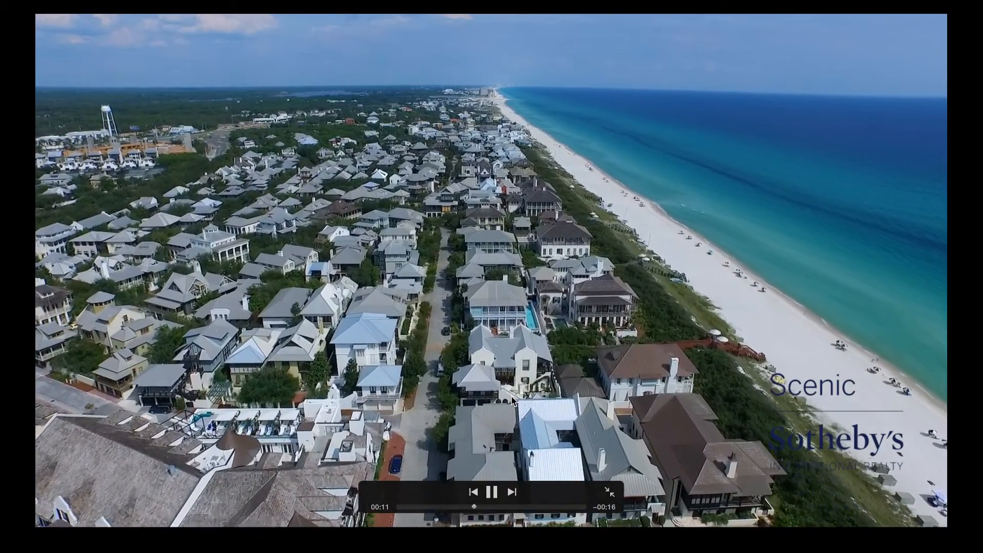
pyautogui.press('Escape')
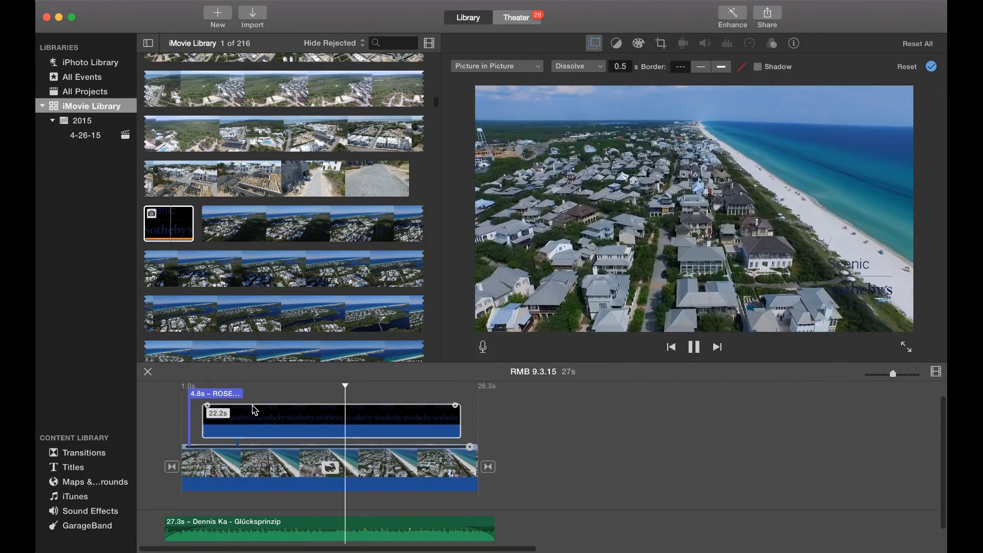
# Move the logo to the upper-right corner of the picture over the sea and sky, and review the movie from the beginning in full screen
pyautogui.click(272, 412)
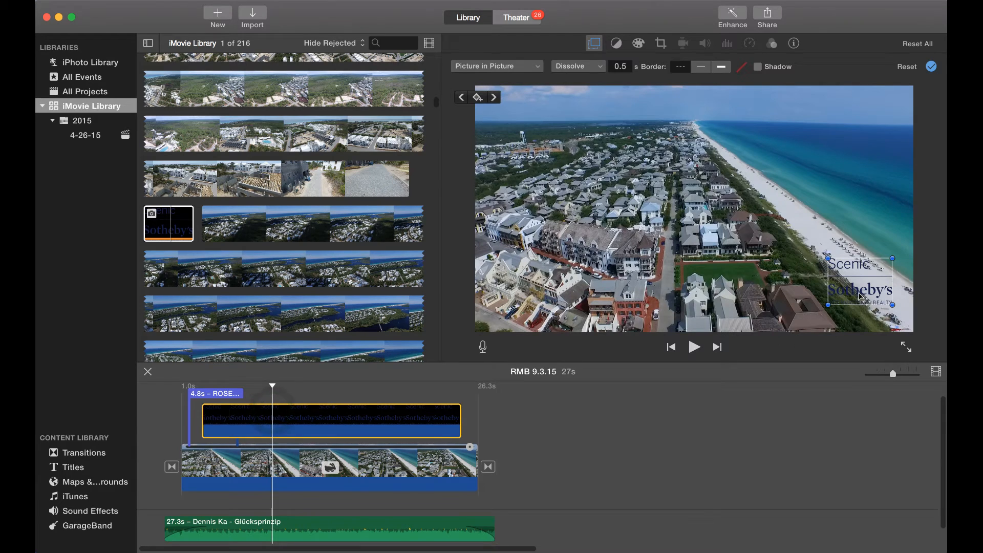
pyautogui.moveTo(862, 289); pyautogui.dragTo(865, 134)
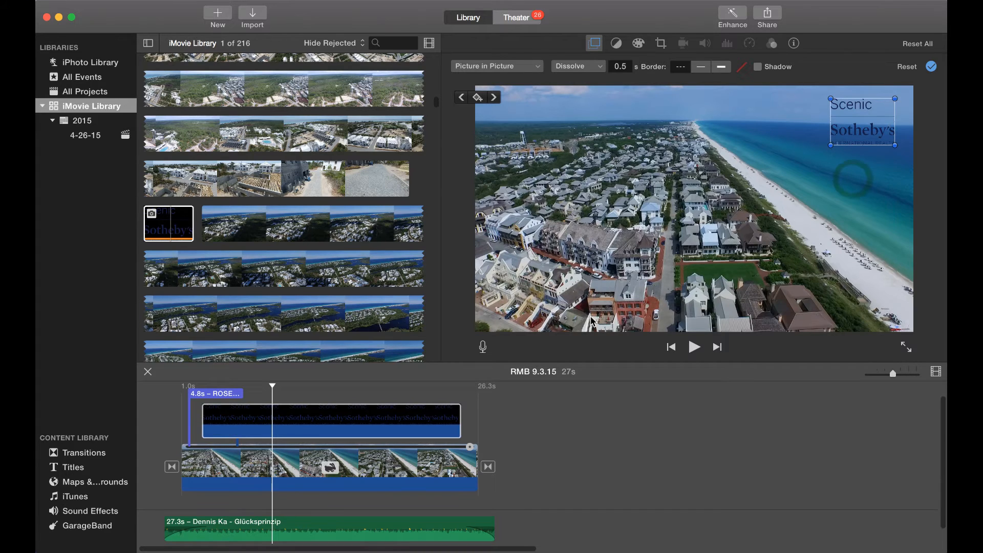
pyautogui.click(147, 445)
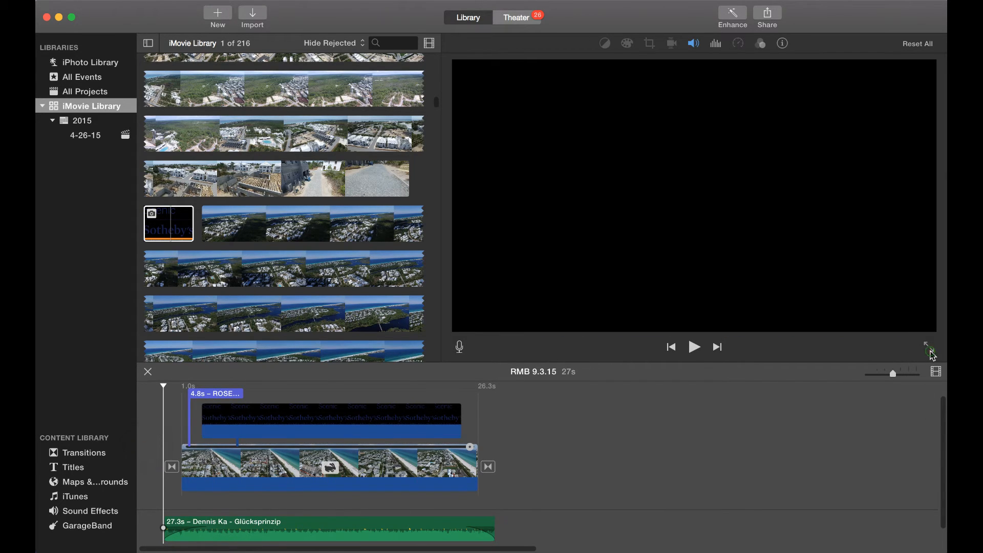
pyautogui.click(929, 352)
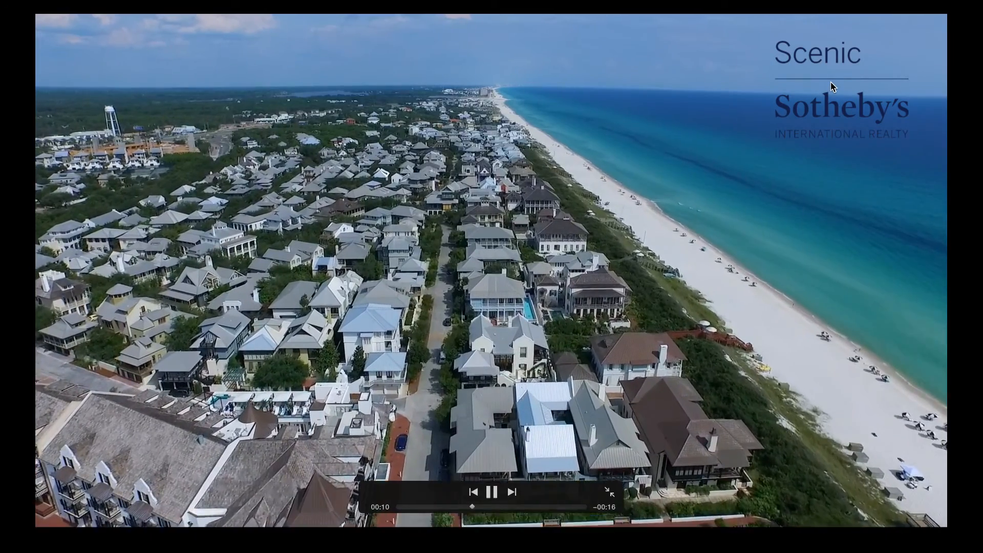
pyautogui.press('Escape')
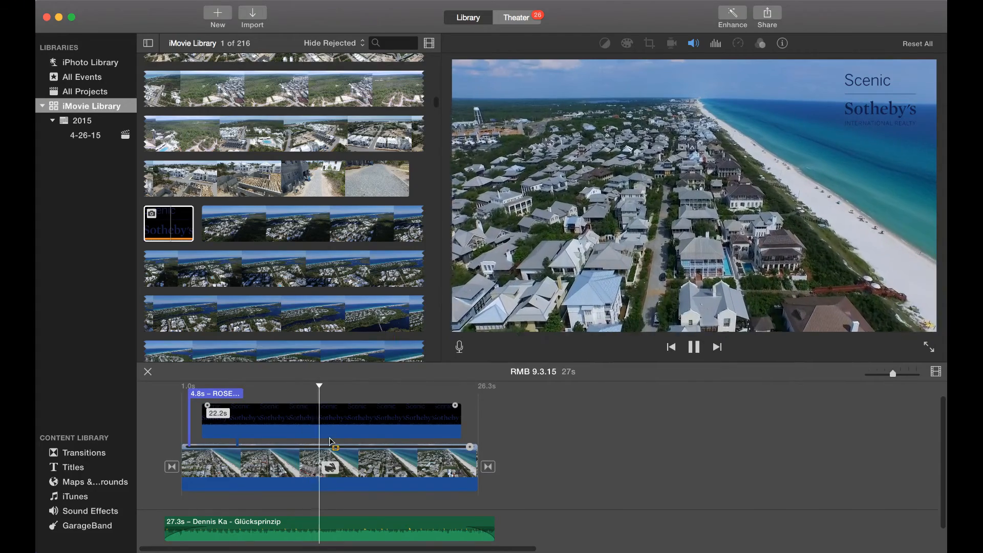
pyautogui.press('space')
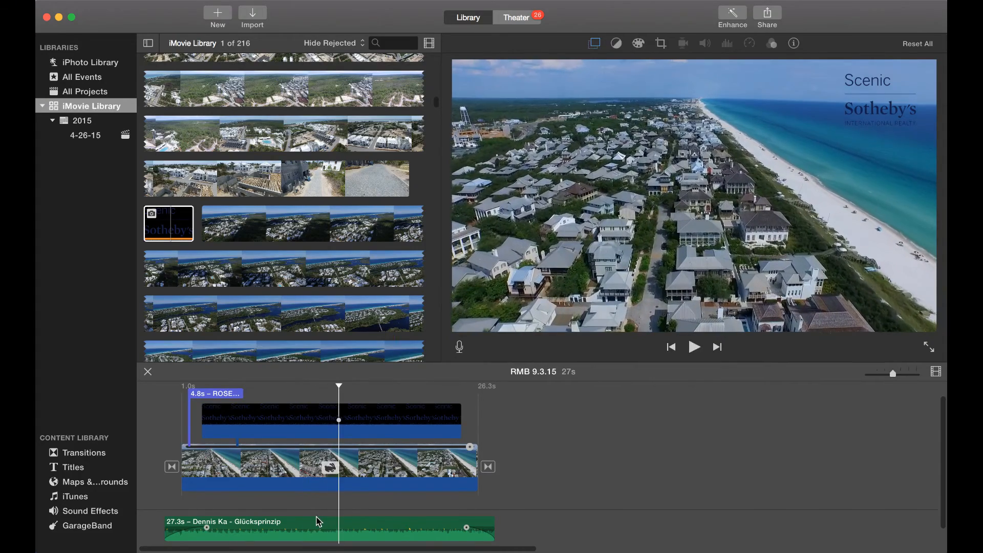
pyautogui.click(392, 425)
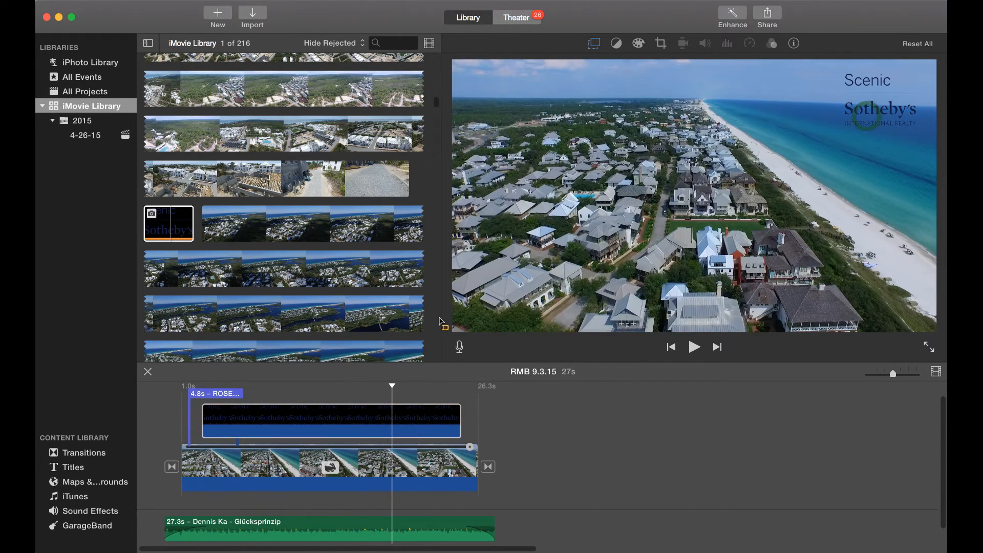
# Shrink the logo a little more in the picture's upper-right corner and trim the start of its timeline clip slightly
pyautogui.click(299, 410)
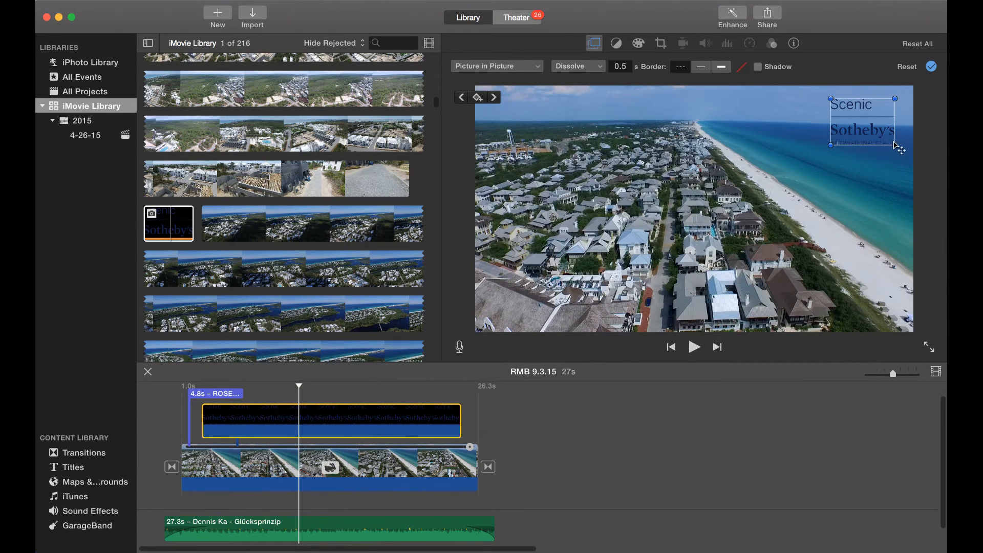
pyautogui.moveTo(895, 143); pyautogui.dragTo(872, 124)
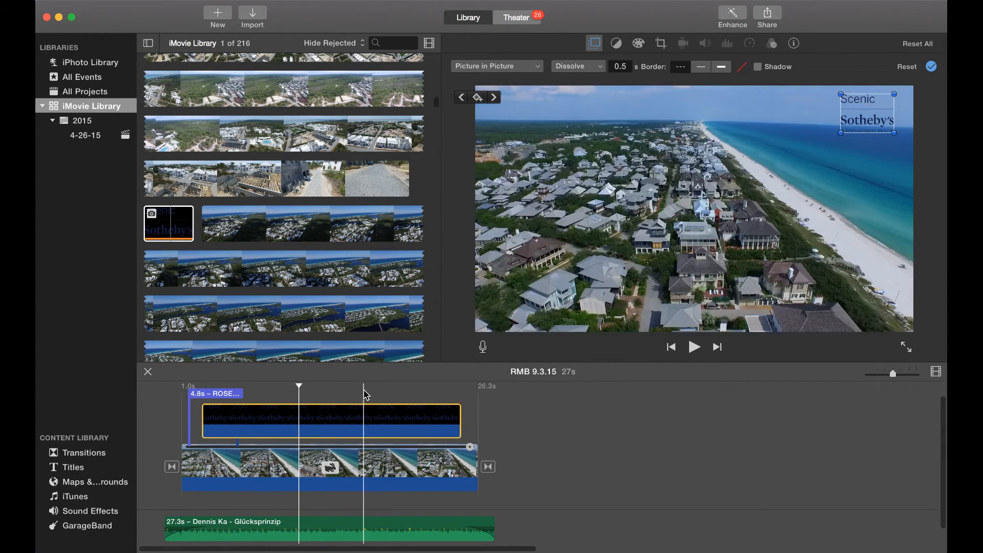
pyautogui.click(214, 420)
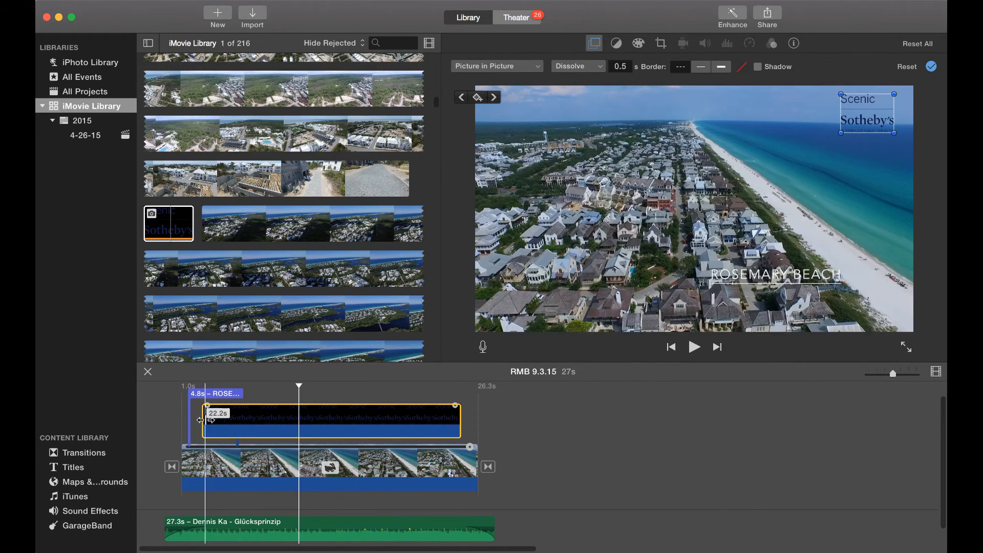
pyautogui.moveTo(205, 421)
pyautogui.mouseDown()
pyautogui.moveTo(257, 421)
pyautogui.moveTo(207, 422)
pyautogui.mouseUp()
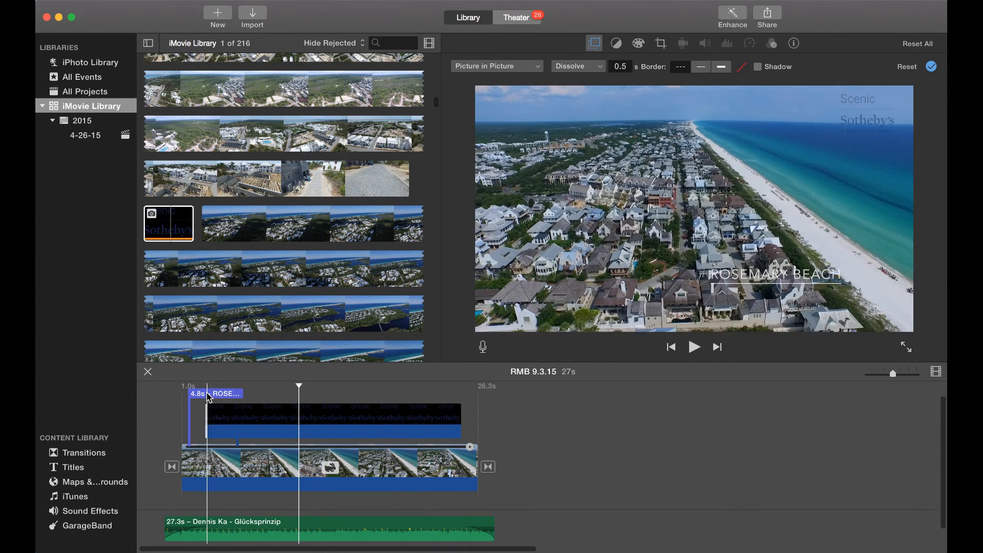
# Examine the ROSEMARY BEACH title at several points to compare its timing with the logo overlay
pyautogui.click(208, 395)
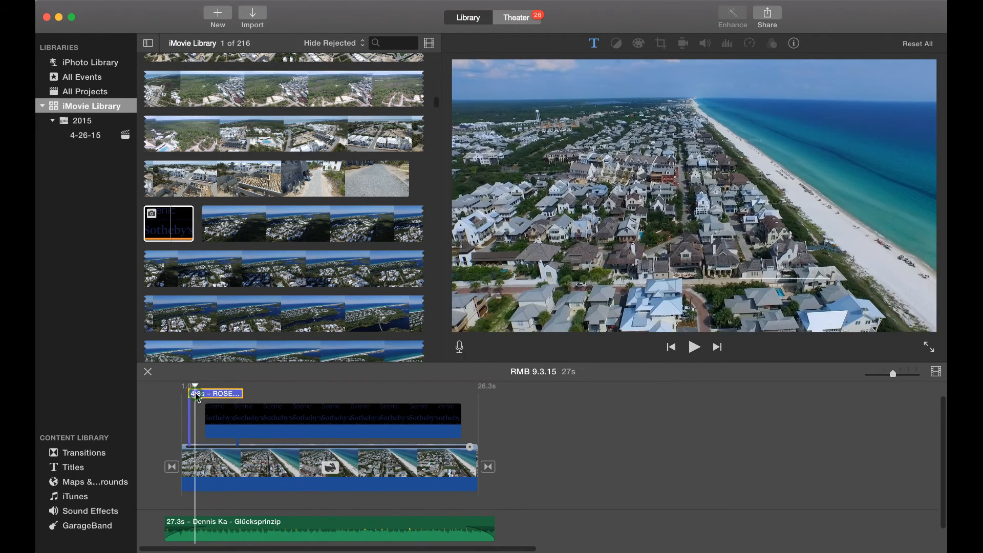
pyautogui.doubleClick(202, 396)
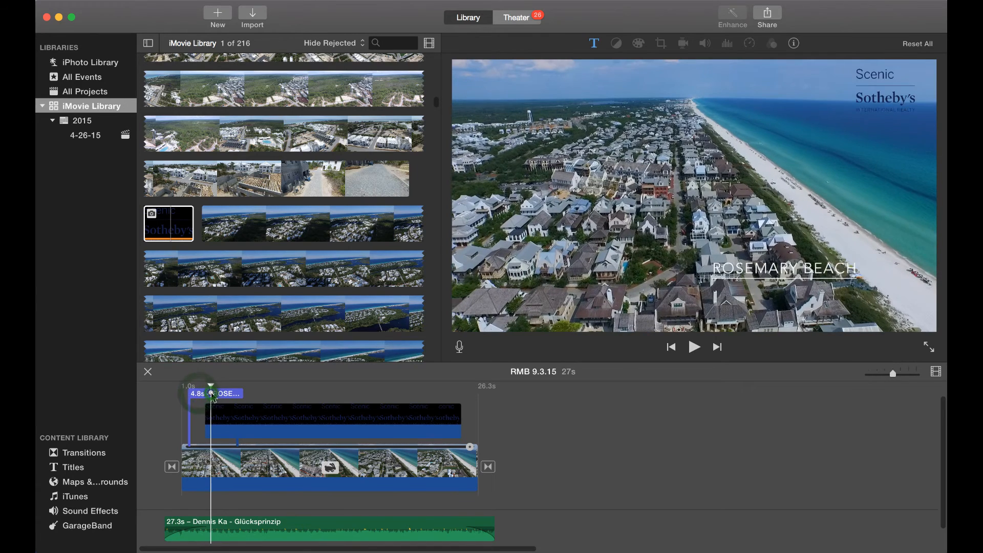
pyautogui.click(195, 394)
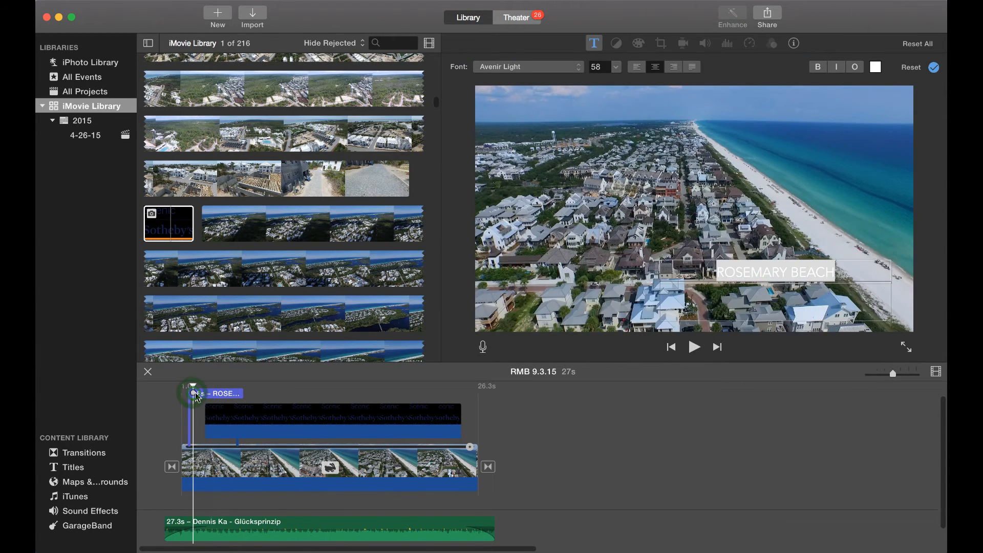
pyautogui.click(221, 395)
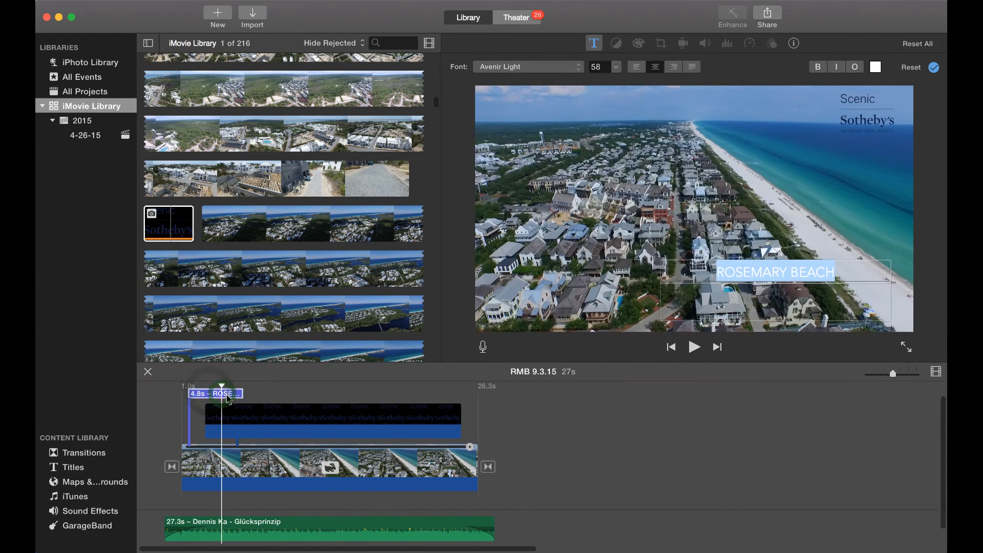
pyautogui.click(238, 394)
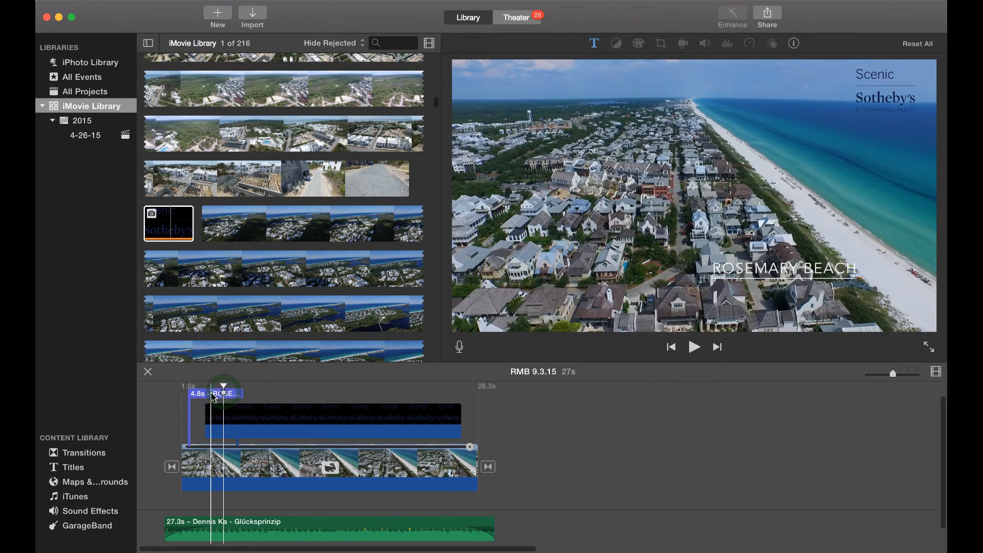
pyautogui.doubleClick(211, 394)
pyautogui.click(222, 395)
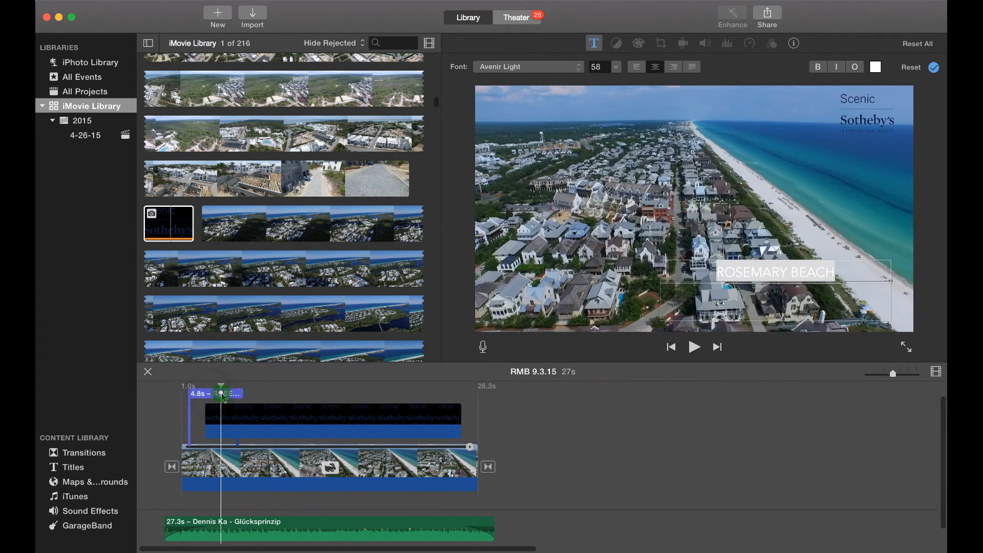
pyautogui.click(195, 395)
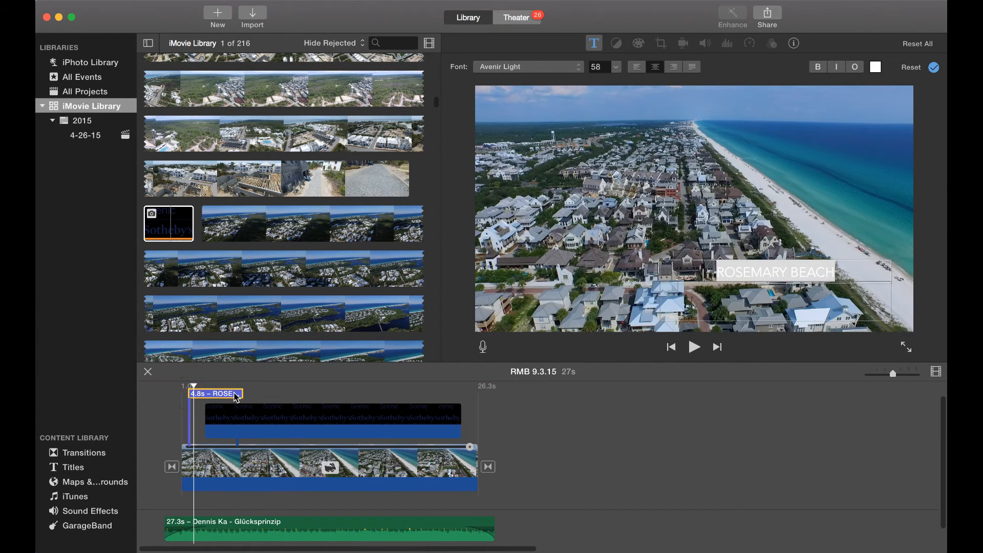
# Shift the ROSEMARY BEACH title later on the timeline and extend the start of the logo overlay to a 23.0 s duration
pyautogui.click(258, 395)
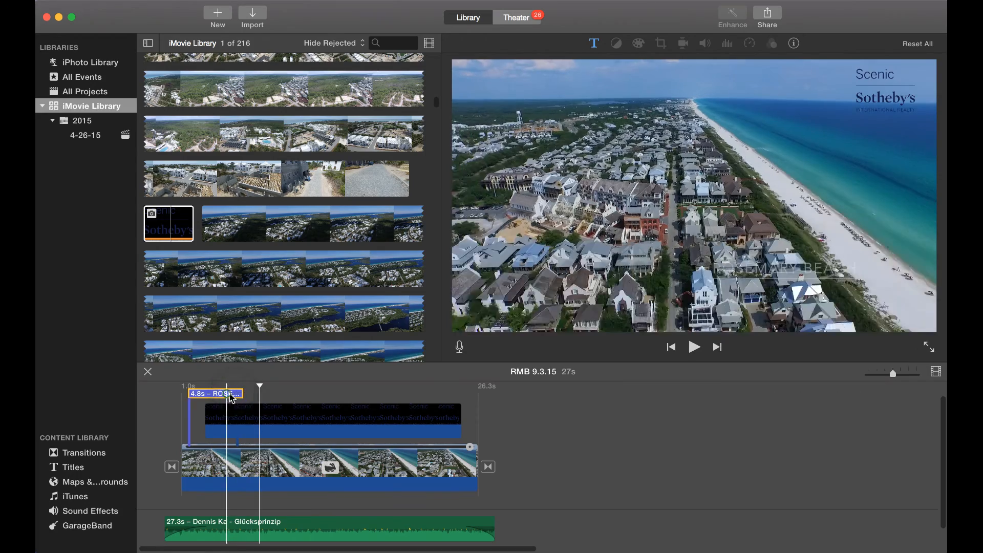
pyautogui.moveTo(227, 395); pyautogui.dragTo(193, 419)
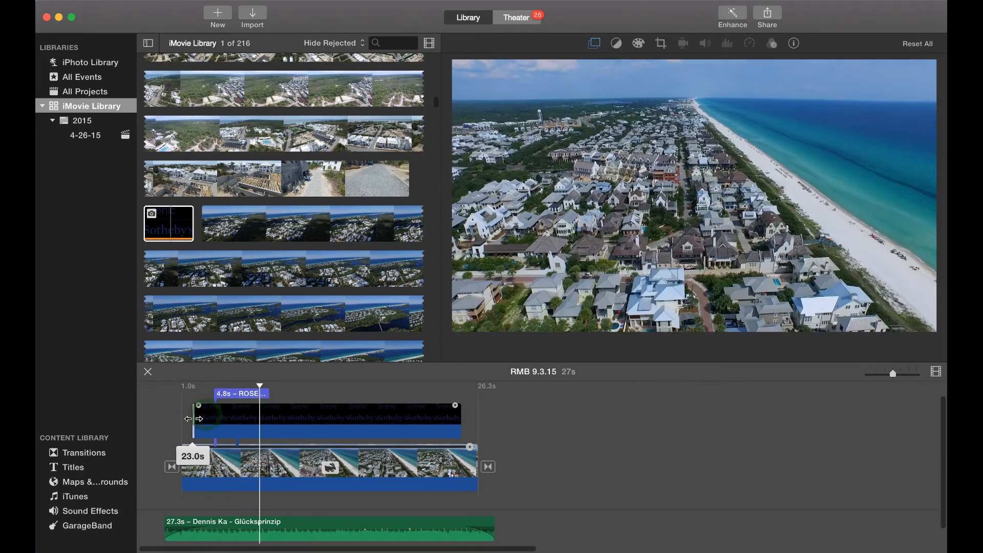
pyautogui.click(235, 404)
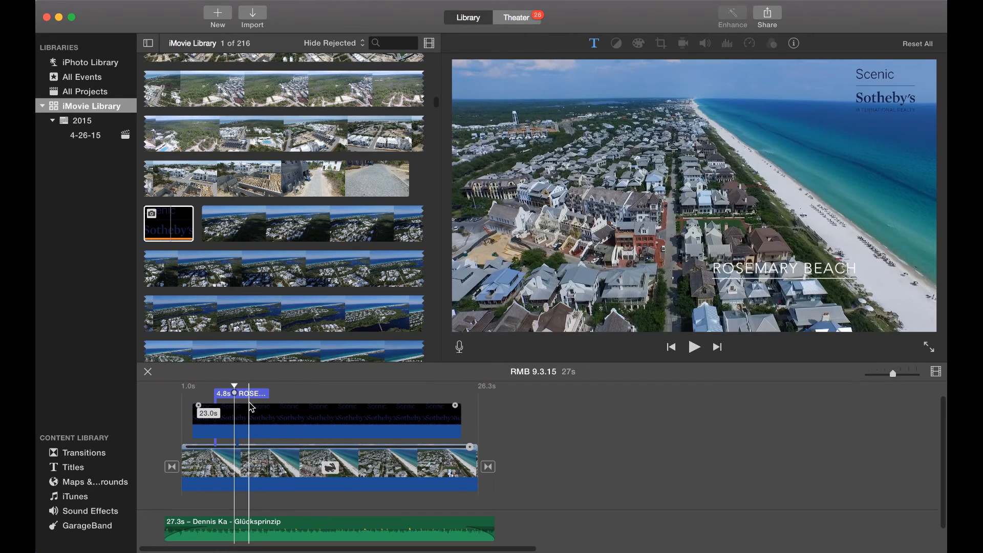
# Start exporting the movie as a file, trying High quality and then returning the quality to Medium
pyautogui.click(768, 14)
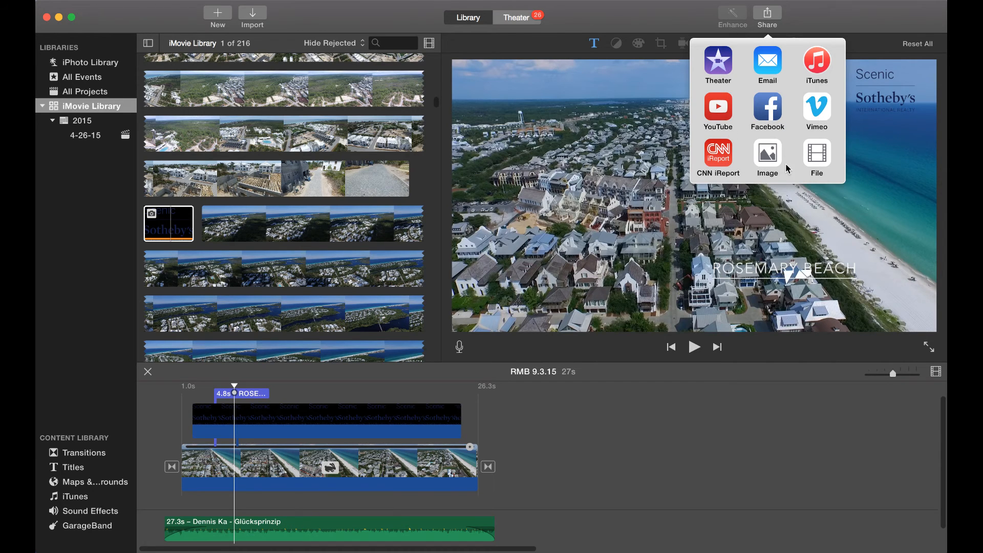
pyautogui.click(816, 162)
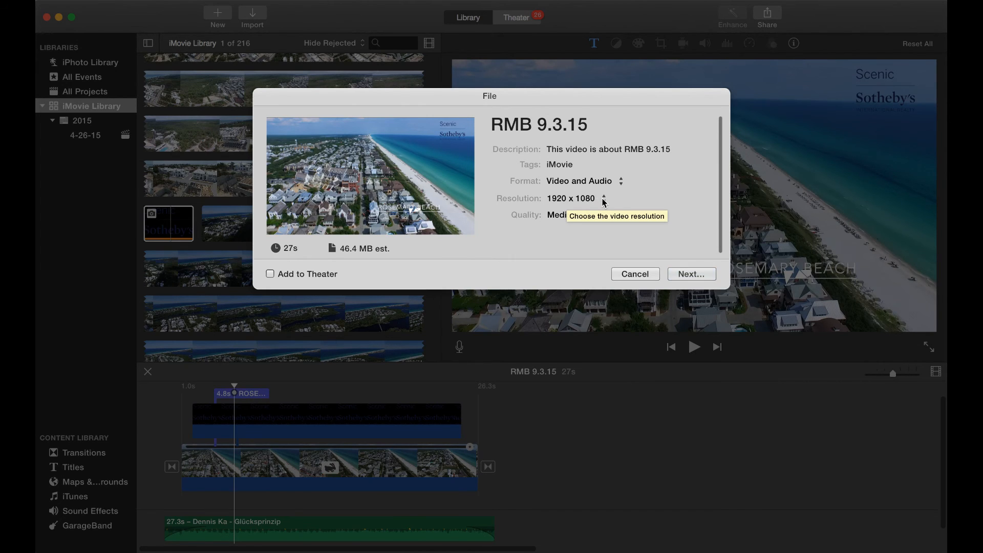
pyautogui.click(573, 217)
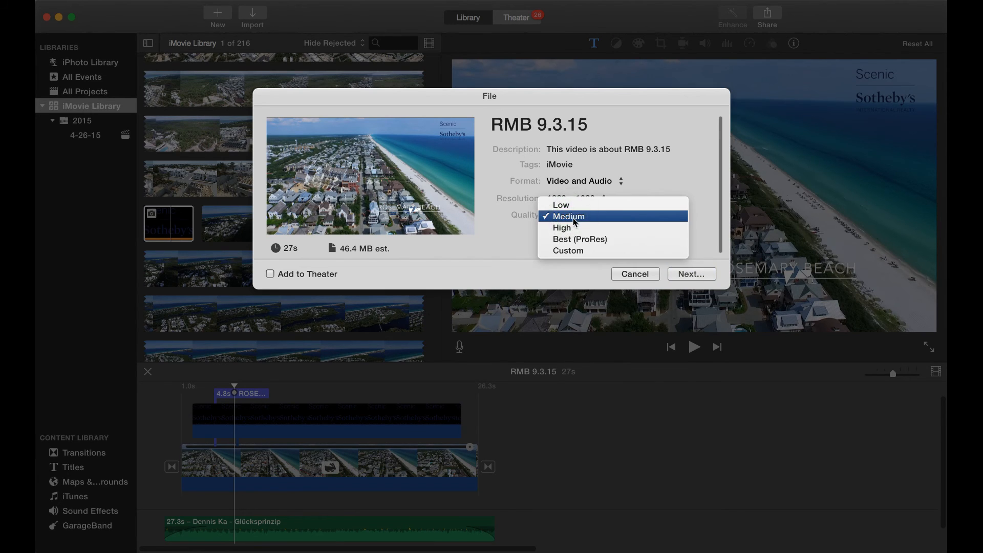
pyautogui.click(573, 227)
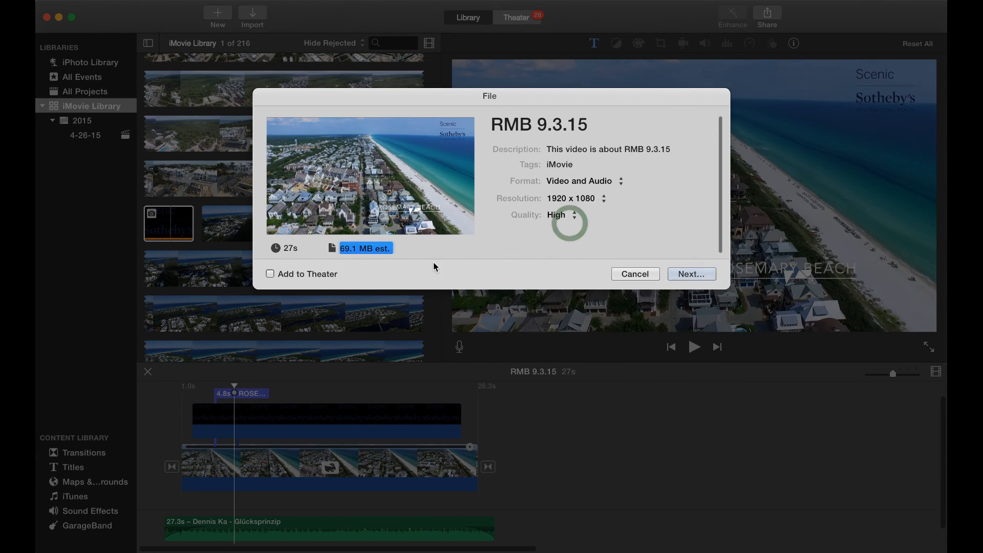
pyautogui.click(576, 217)
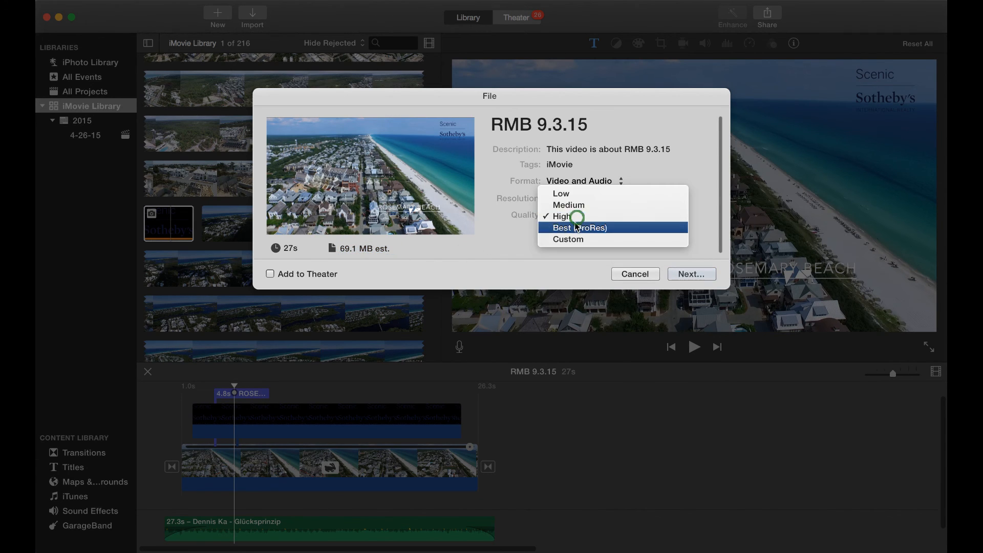
pyautogui.click(579, 207)
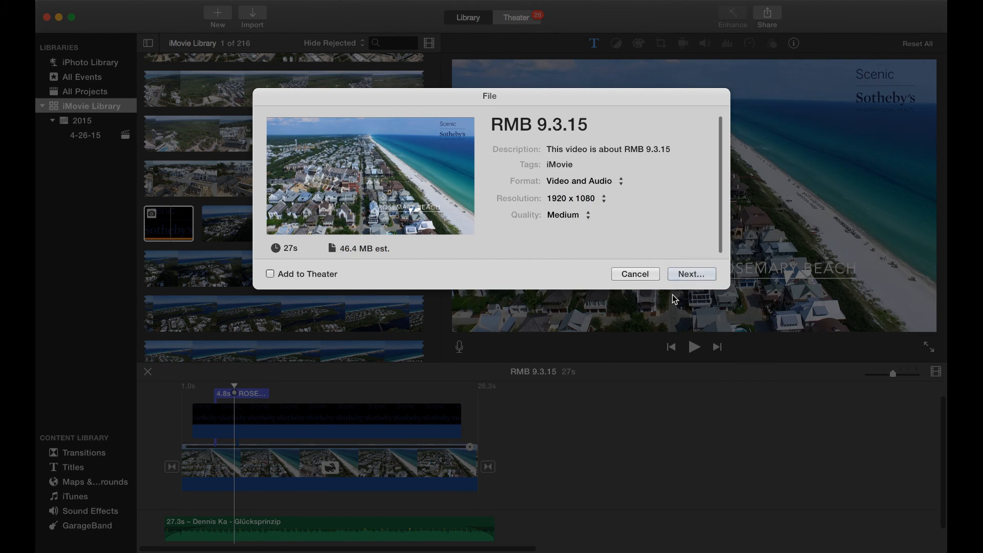
# Save the exported movie as RMB 9.3.15 to the NO NAME drive, after viewing the available save locations
pyautogui.click(692, 274)
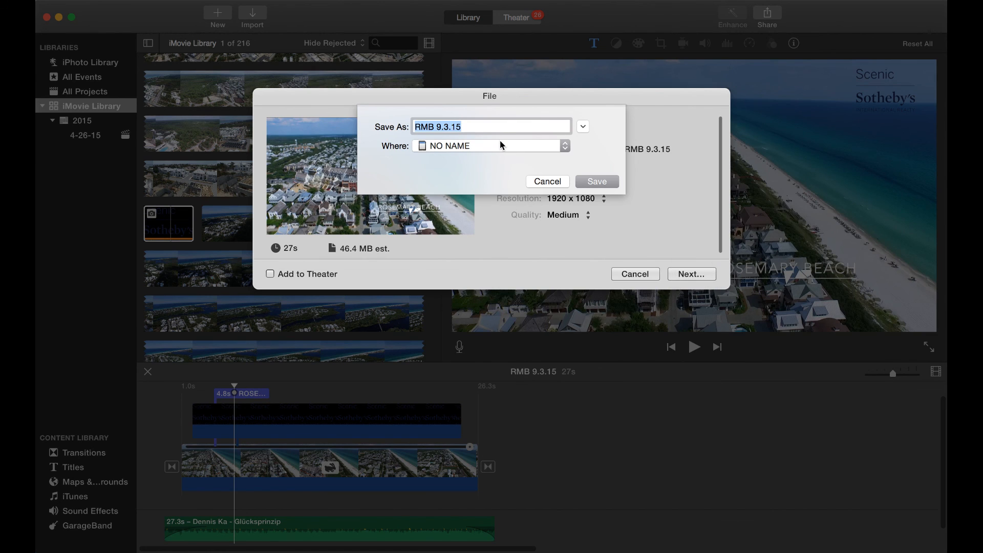
pyautogui.click(566, 147)
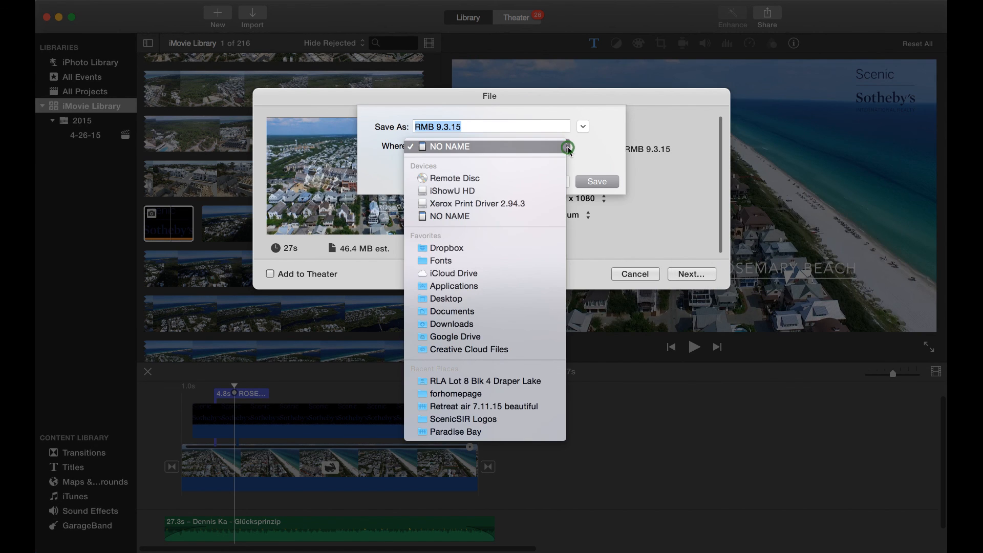
pyautogui.click(567, 147)
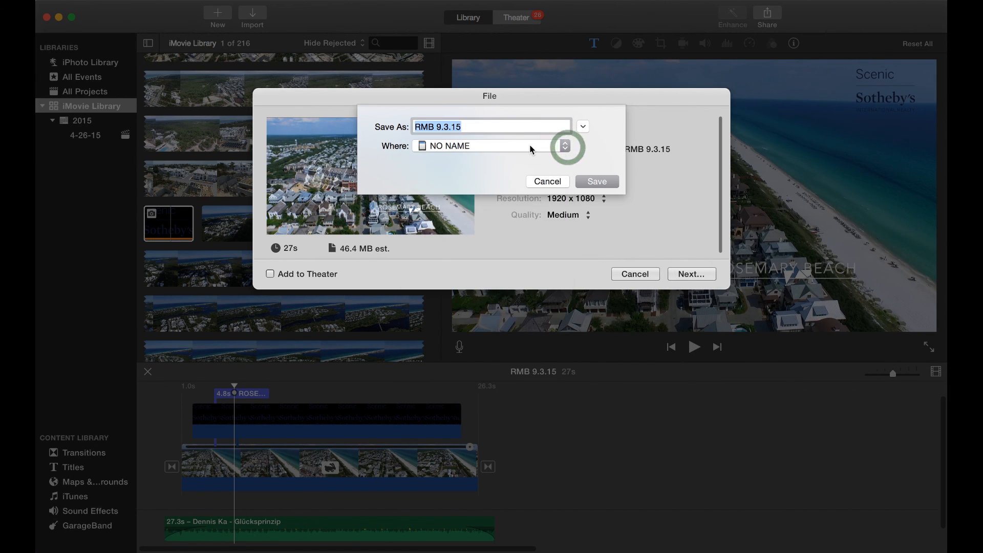
pyautogui.click(597, 182)
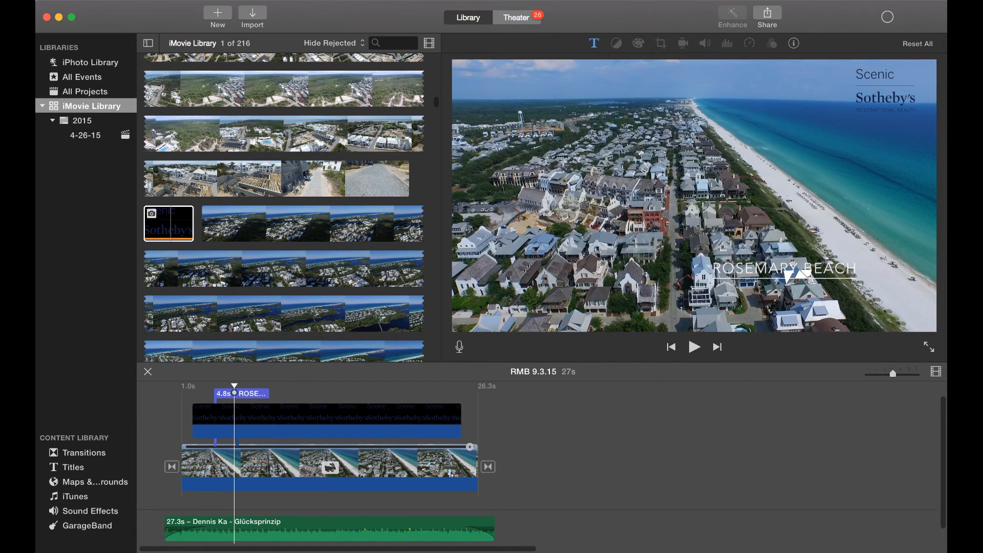